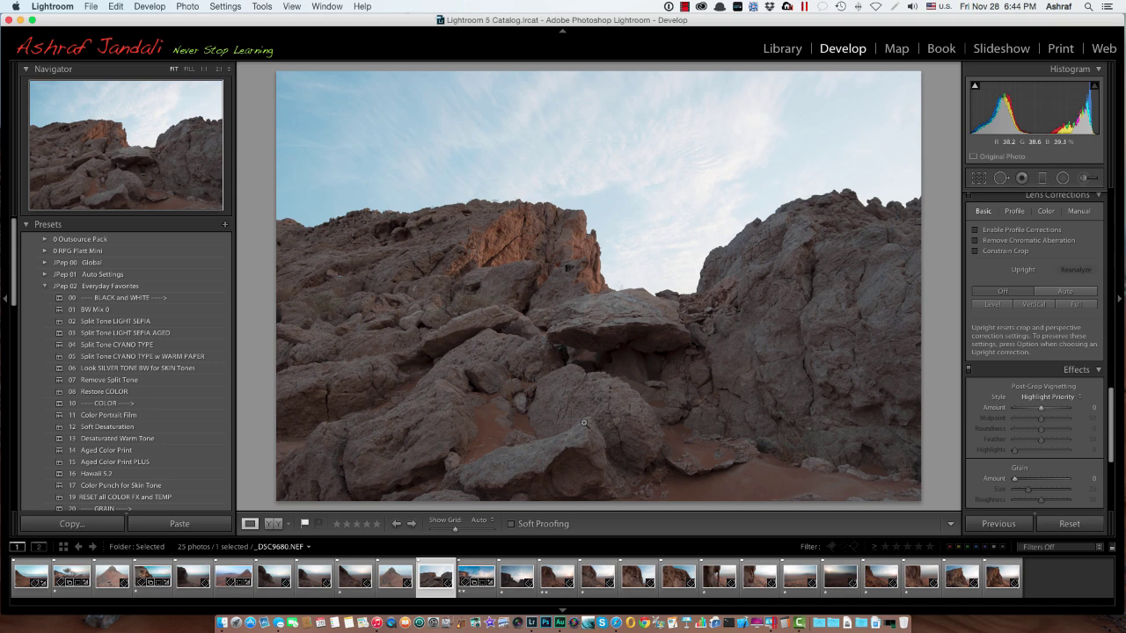
Enable lens profile corrections and chromatic aberration removal for the desert rock photo.
scroll(1048, 372, up, 10)
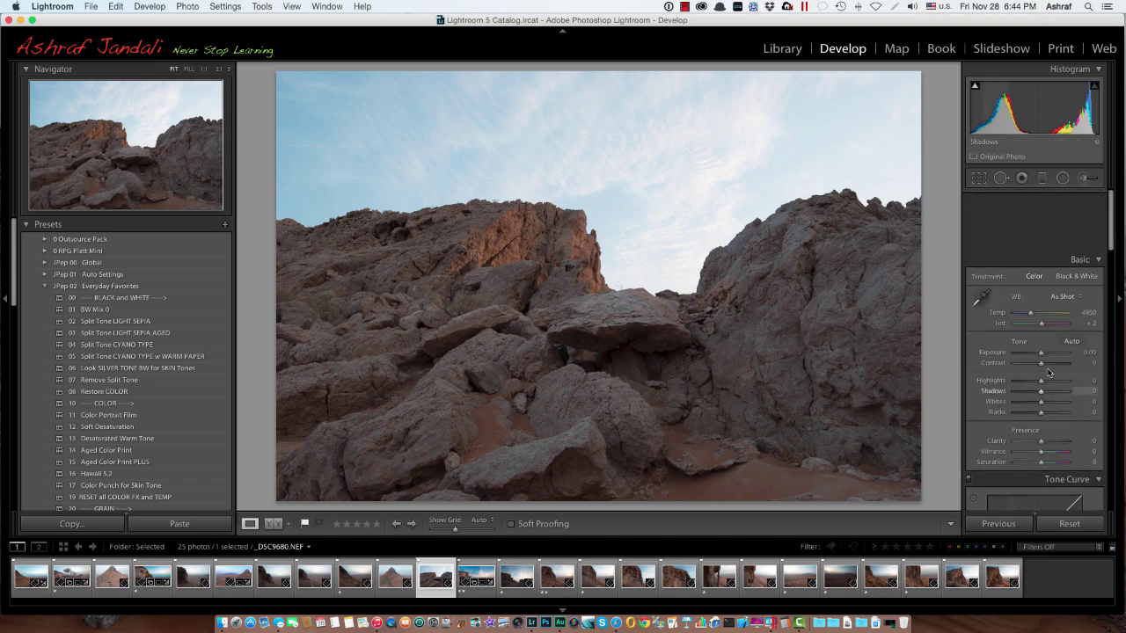
scroll(1048, 372, down, 15)
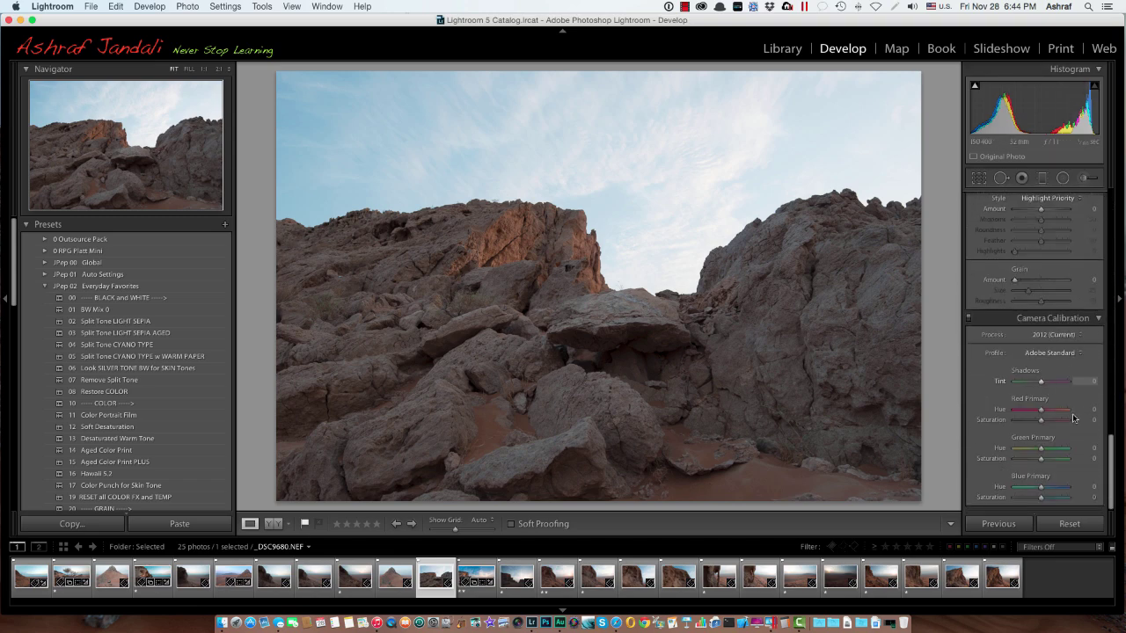
scroll(1007, 420, up, 5)
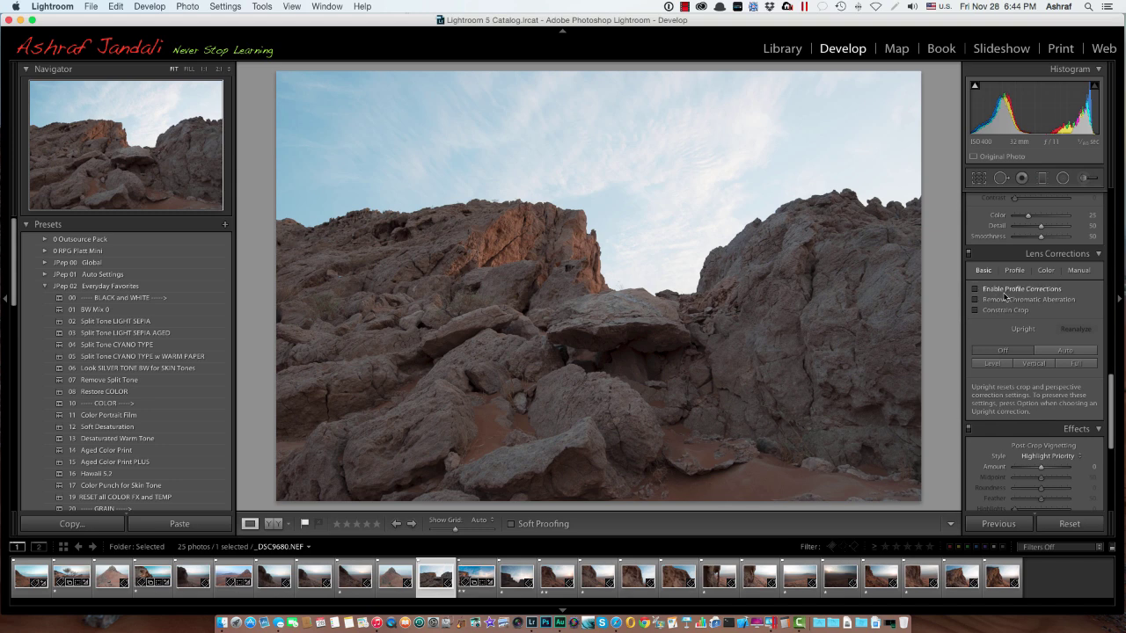
click(994, 293)
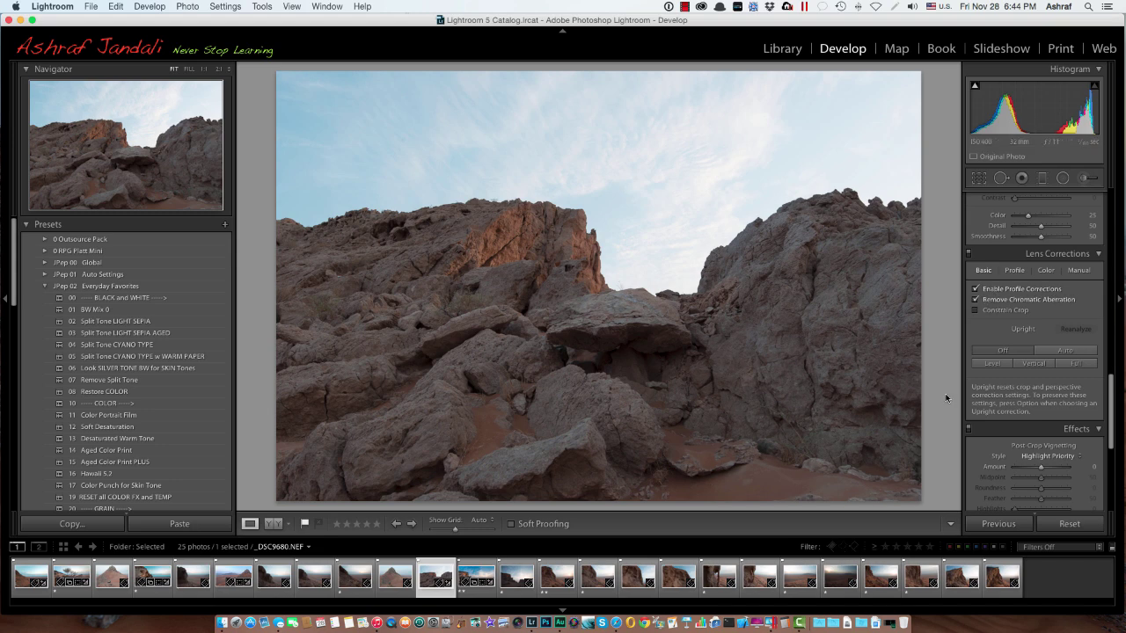
Try the Camera Landscape calibration profile, and settle on Camera Standard instead.
scroll(1027, 404, down, 6)
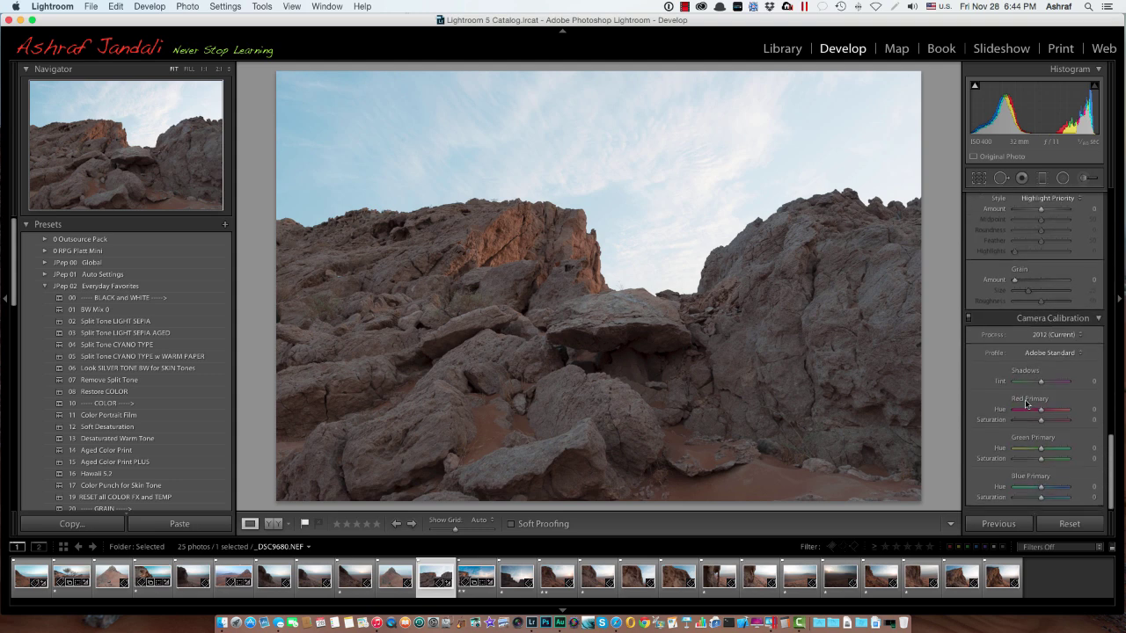
click(1057, 353)
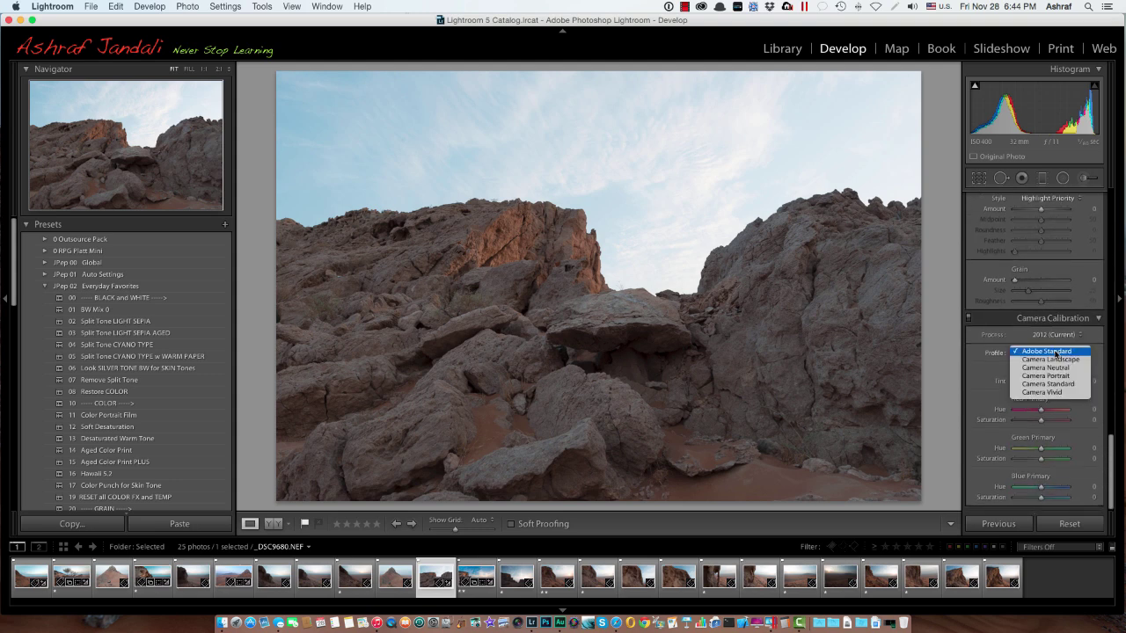
click(1059, 359)
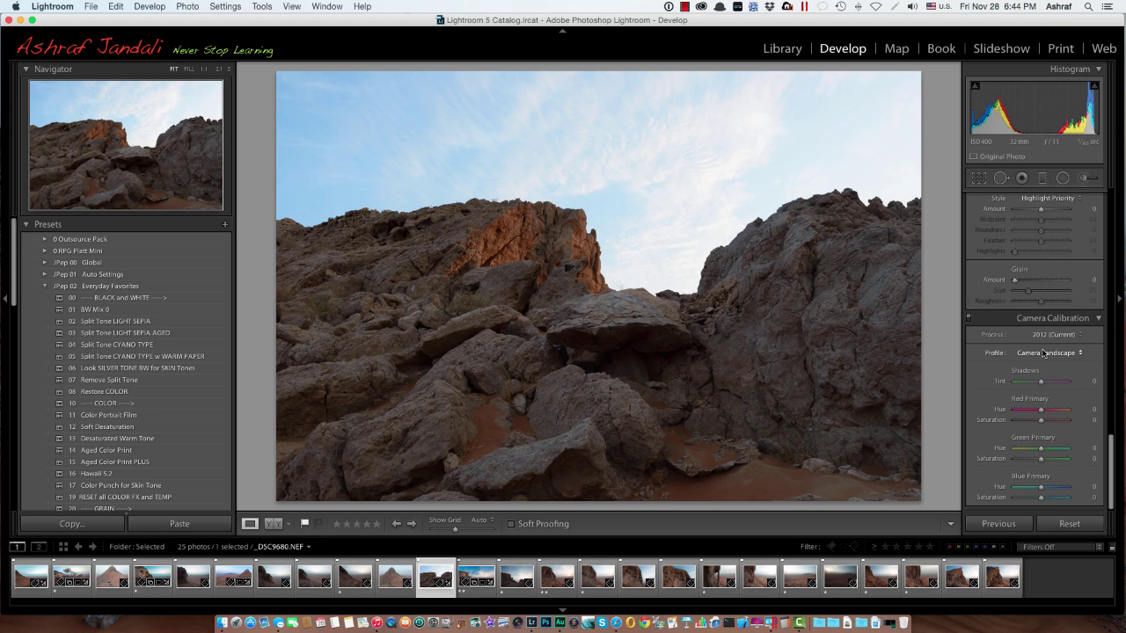
click(1044, 353)
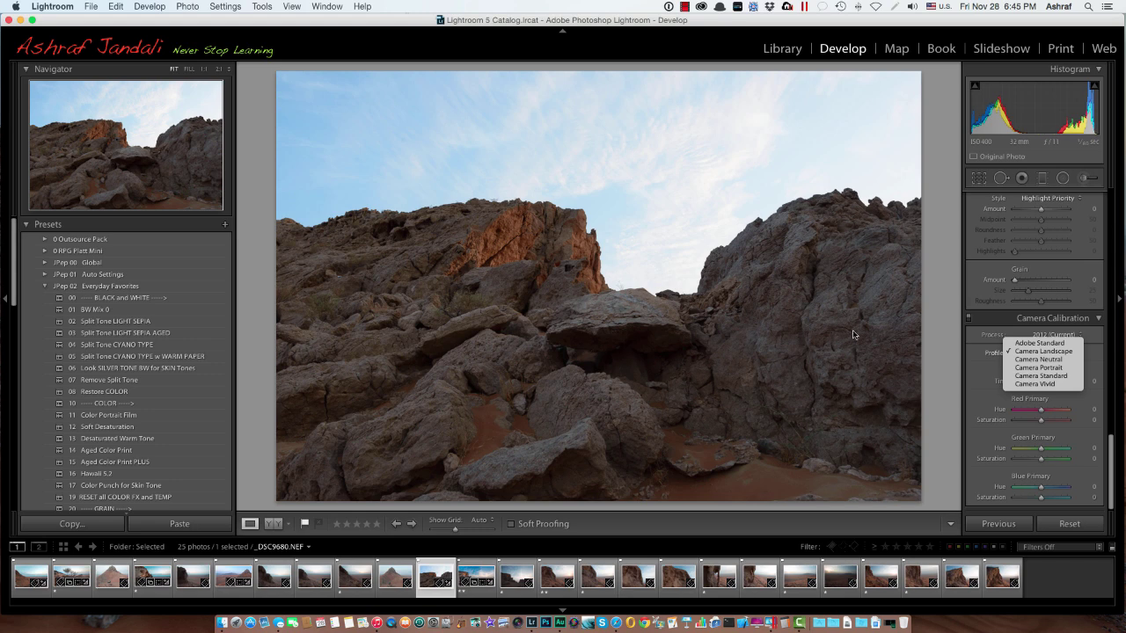
click(1045, 376)
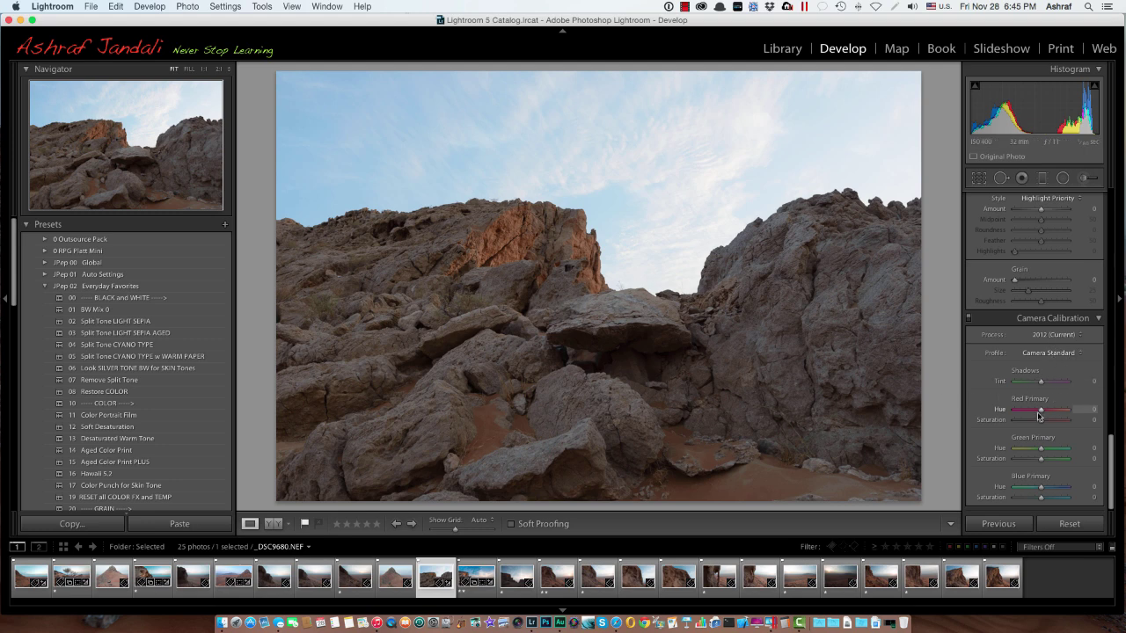
Recover the sky and rock detail by setting Highlights to -100 and Shadows to +54.
scroll(1040, 411, up, 10)
scroll(1039, 412, up, 5)
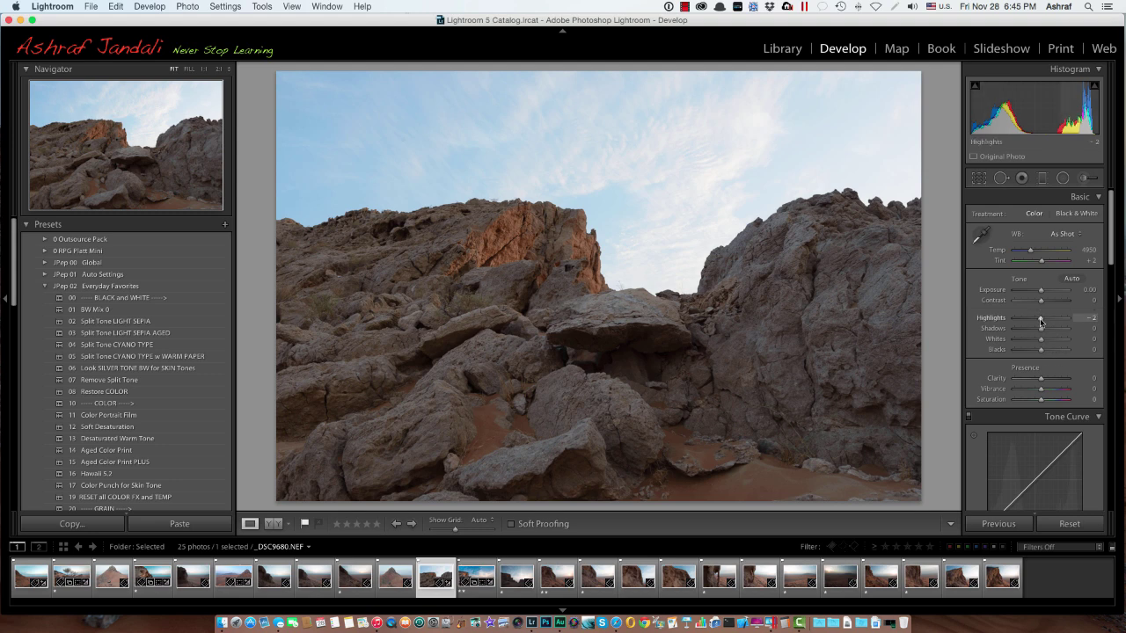
drag(1041, 321, 1016, 320)
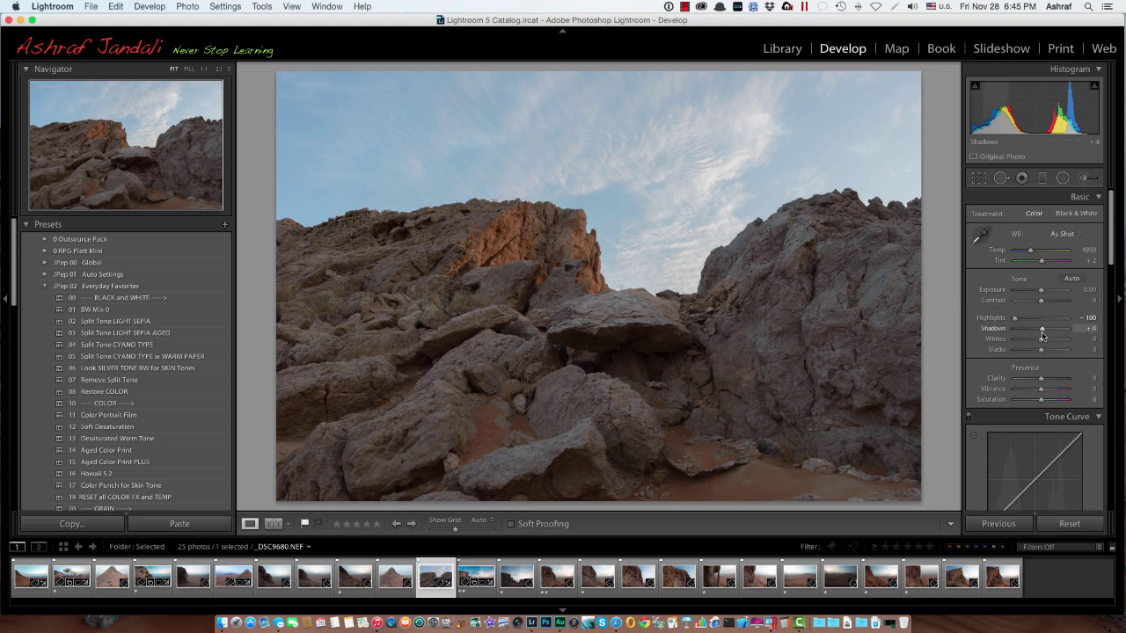
drag(1042, 332, 1073, 335)
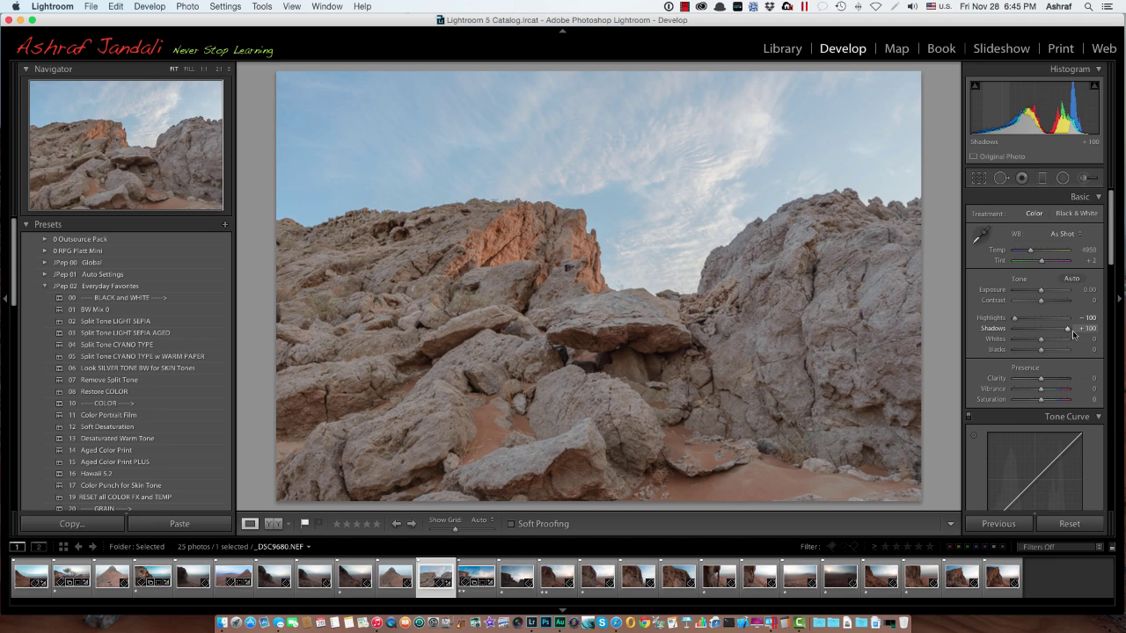
drag(1073, 334, 1056, 334)
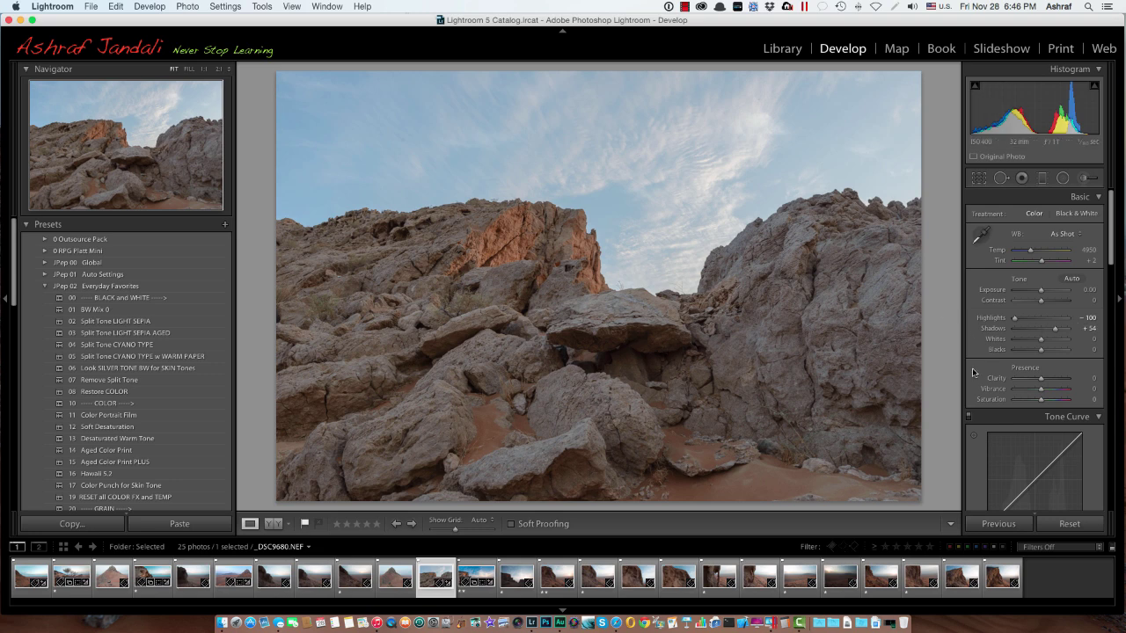
Using the clipping preview, set Whites to +54 and Blacks to -26, and compare the photo with its before version.
key(alt)
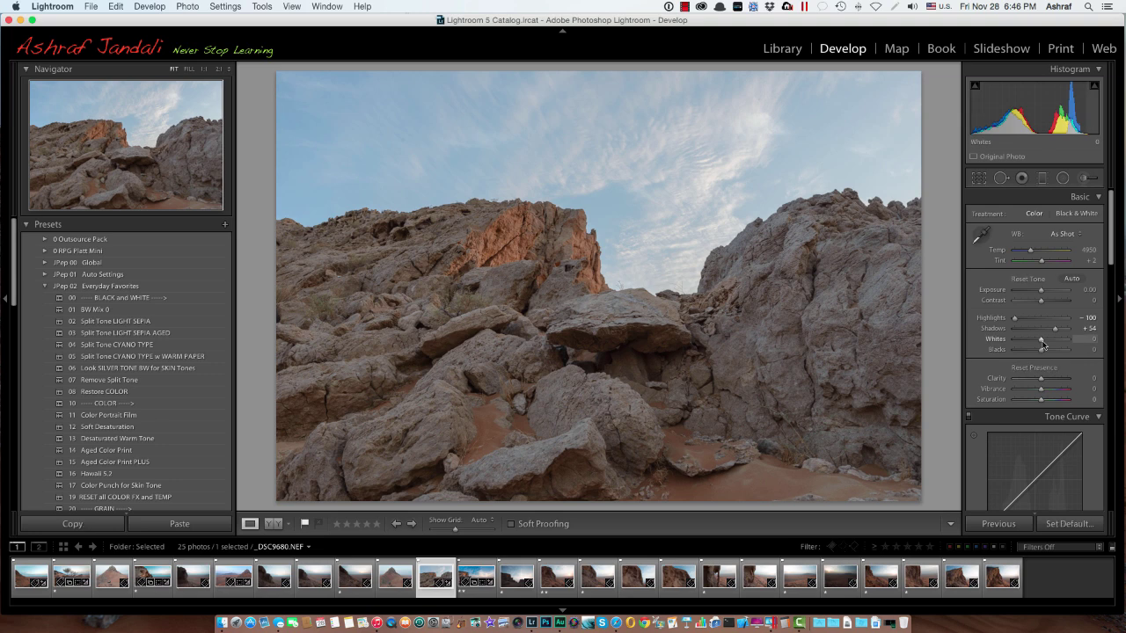
drag(1043, 344, 1049, 344)
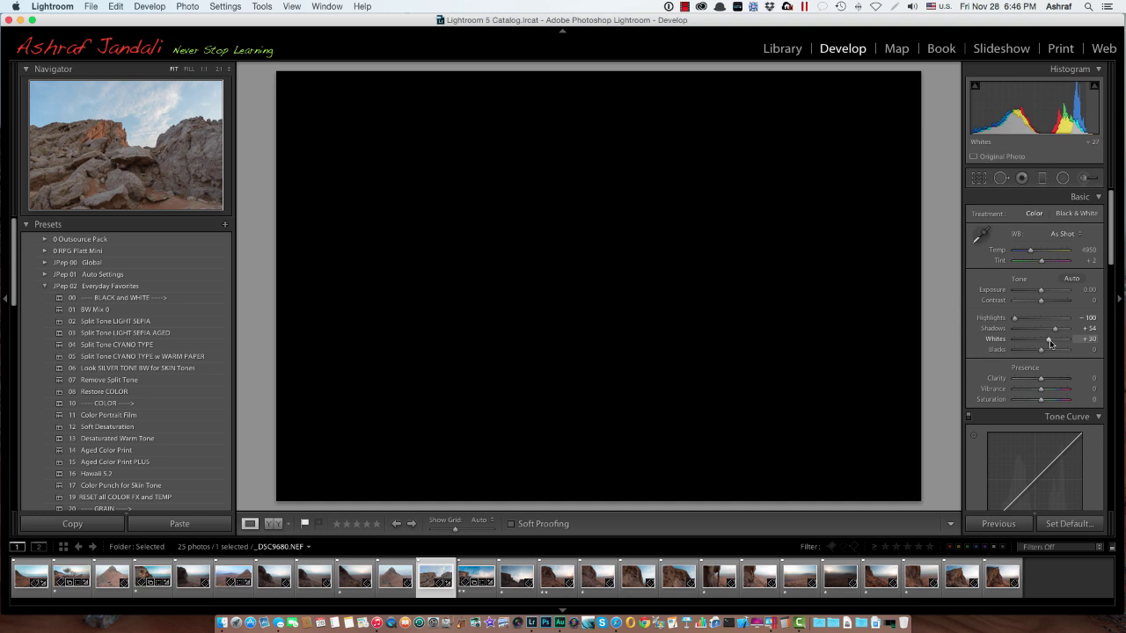
drag(1050, 340, 1057, 343)
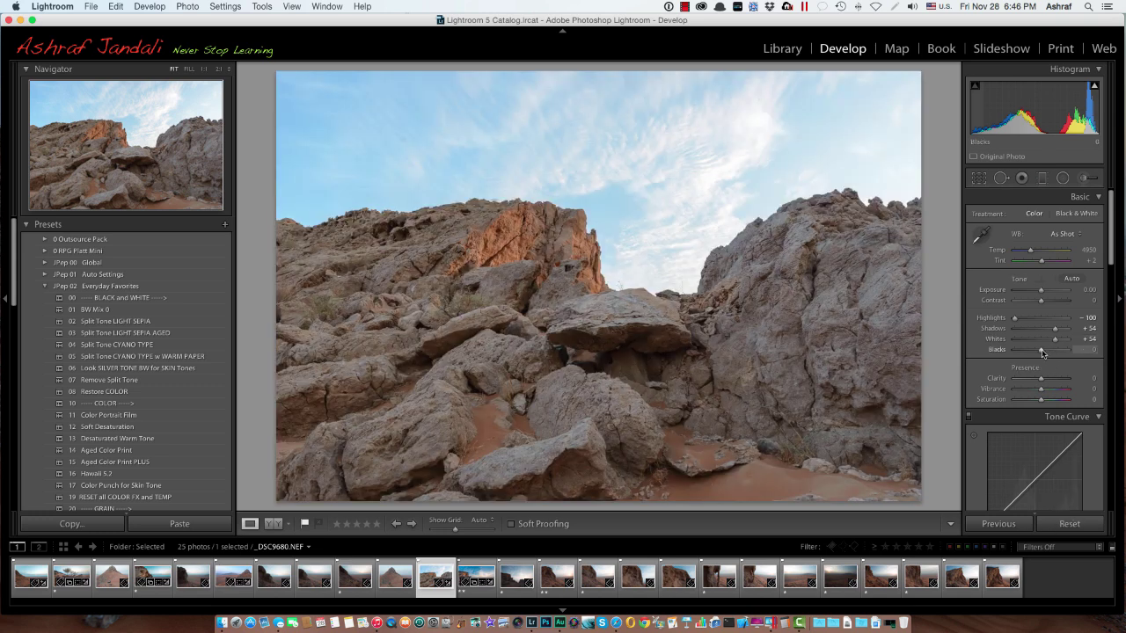
key(alt)
drag(1042, 352, 1035, 353)
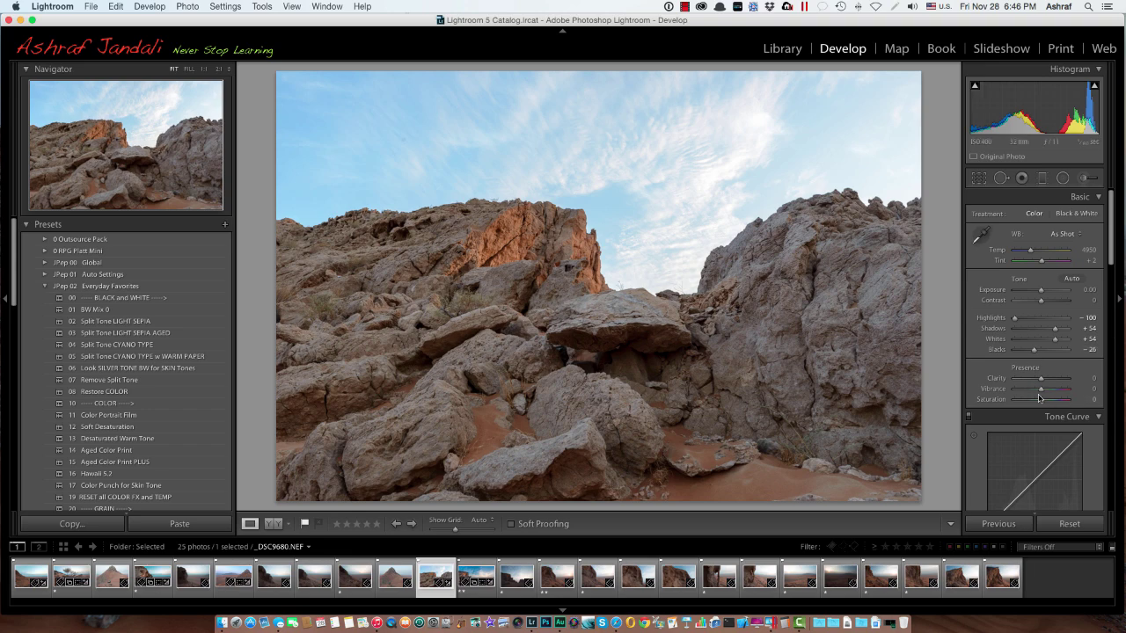
key(backslash)
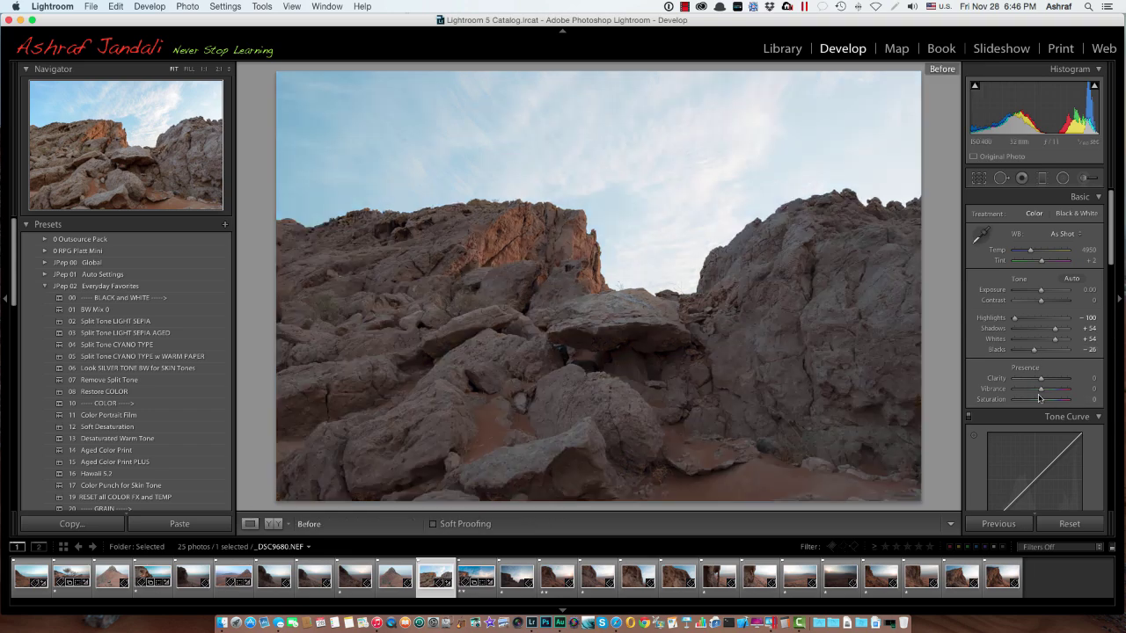
key(backslash)
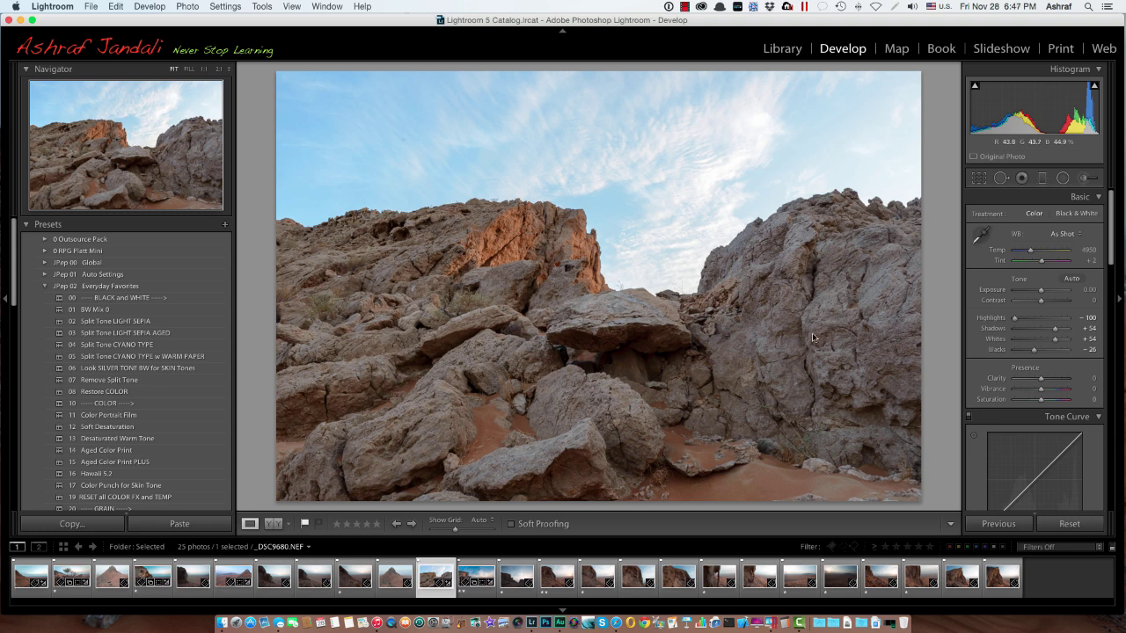
Inspect the shadowed rocks and sand at 1:1 for noise and set Luminance noise reduction to 15.
scroll(1011, 388, down, 10)
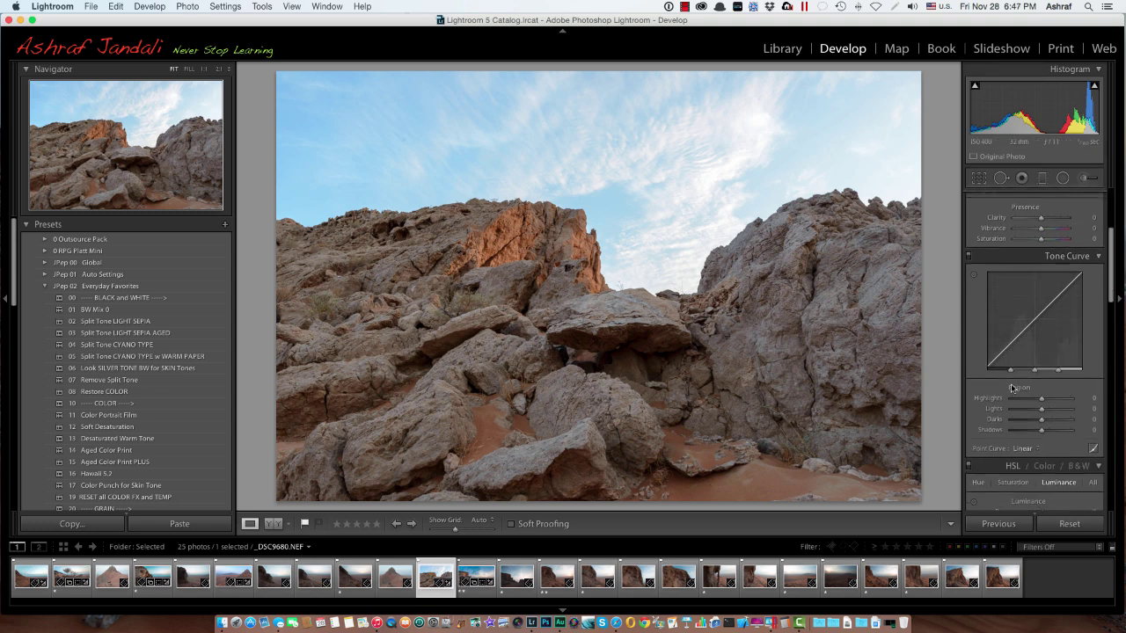
scroll(1012, 388, down, 4)
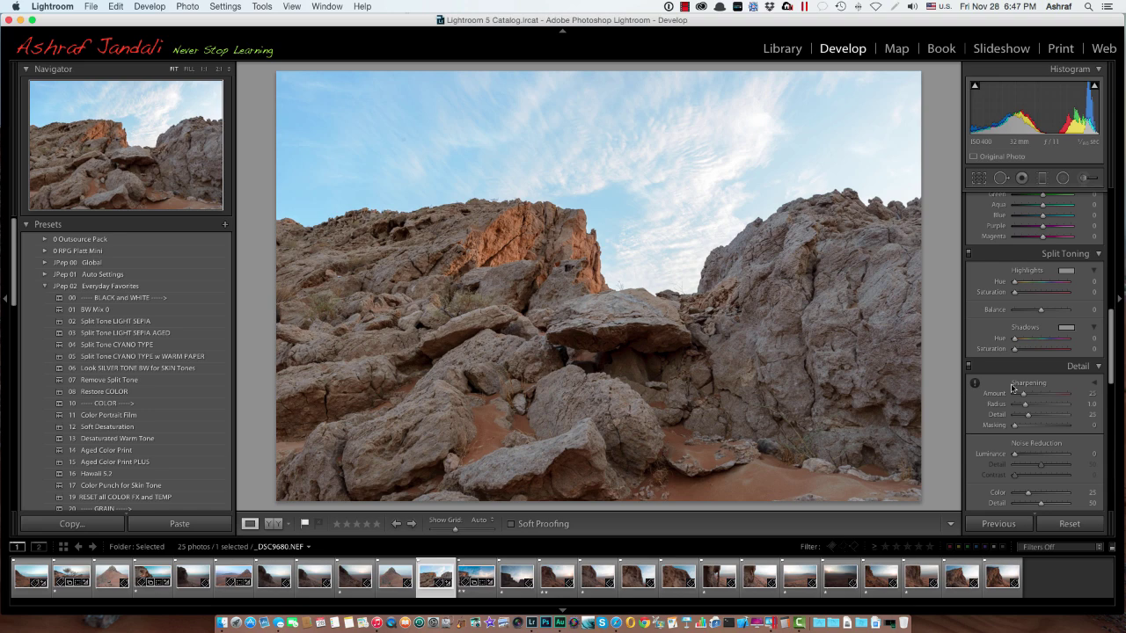
scroll(1012, 388, down, 4)
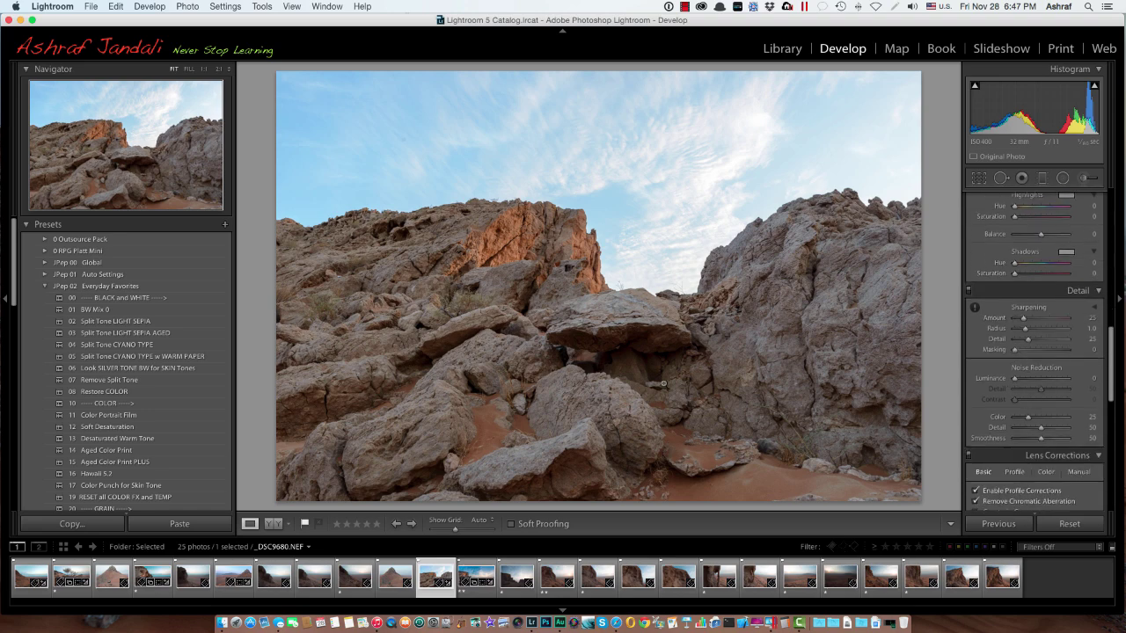
click(718, 369)
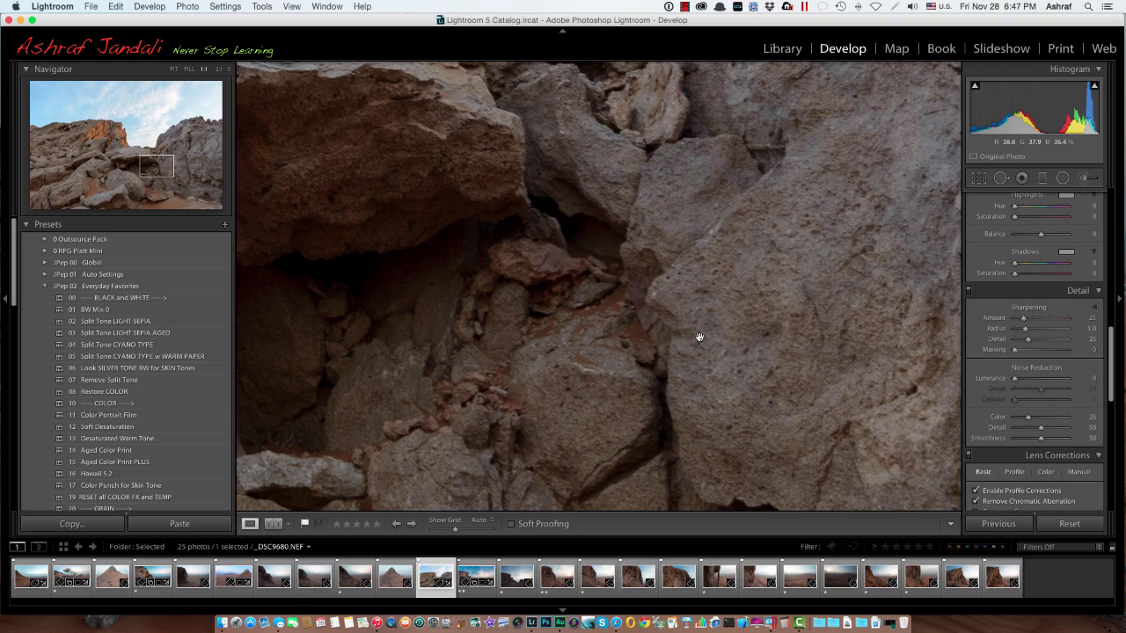
scroll(700, 337, down, 5)
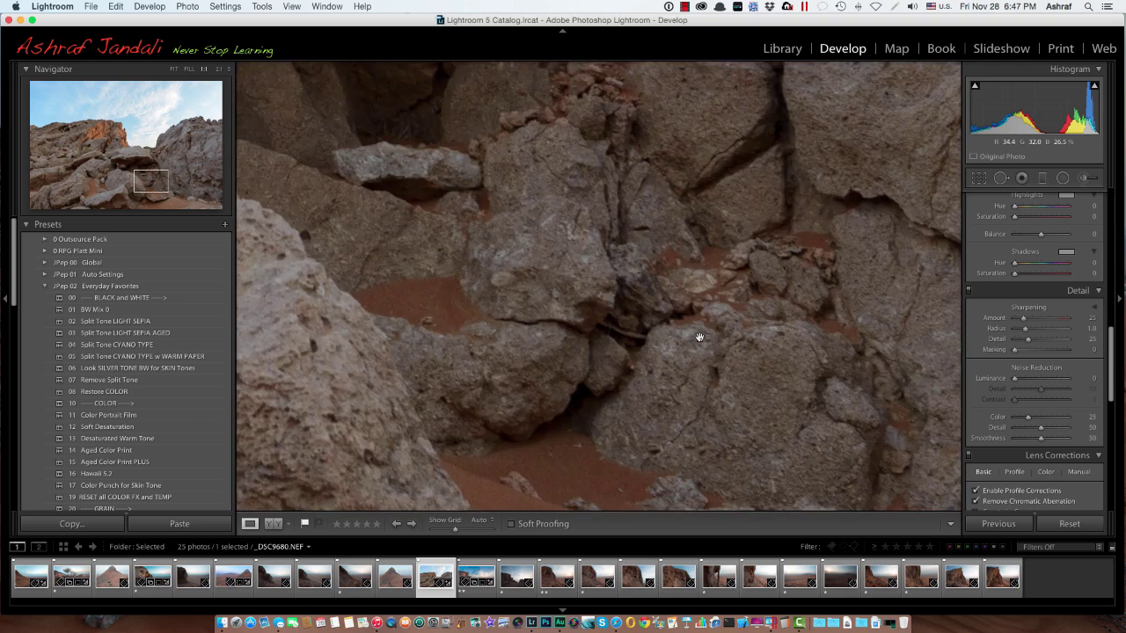
scroll(699, 337, down, 5)
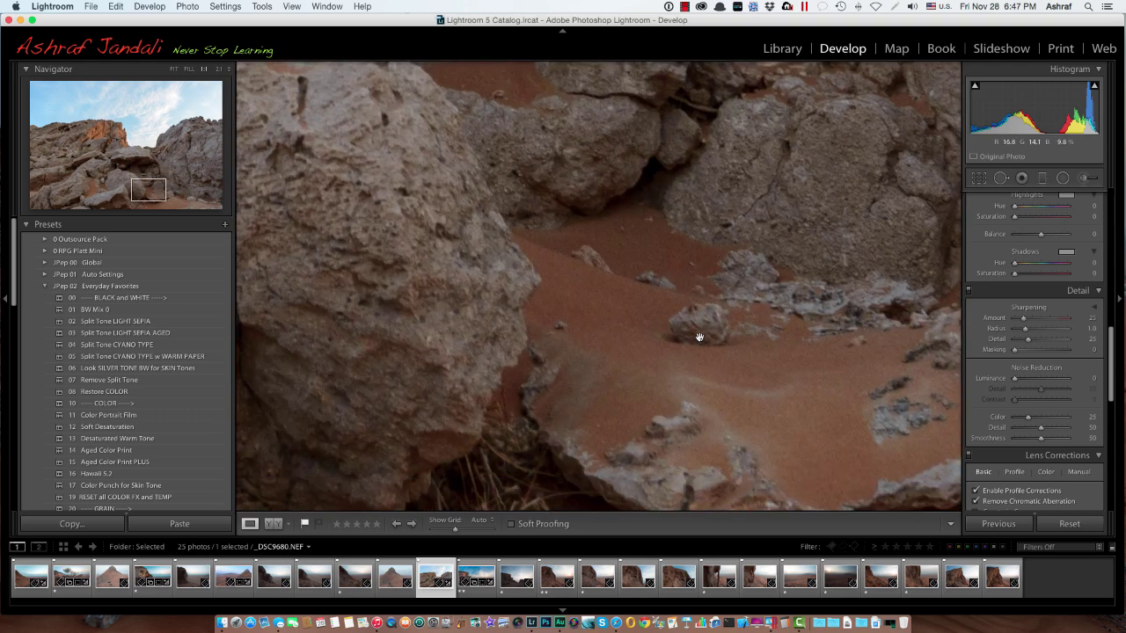
scroll(700, 337, left, 3)
scroll(700, 337, down, 3)
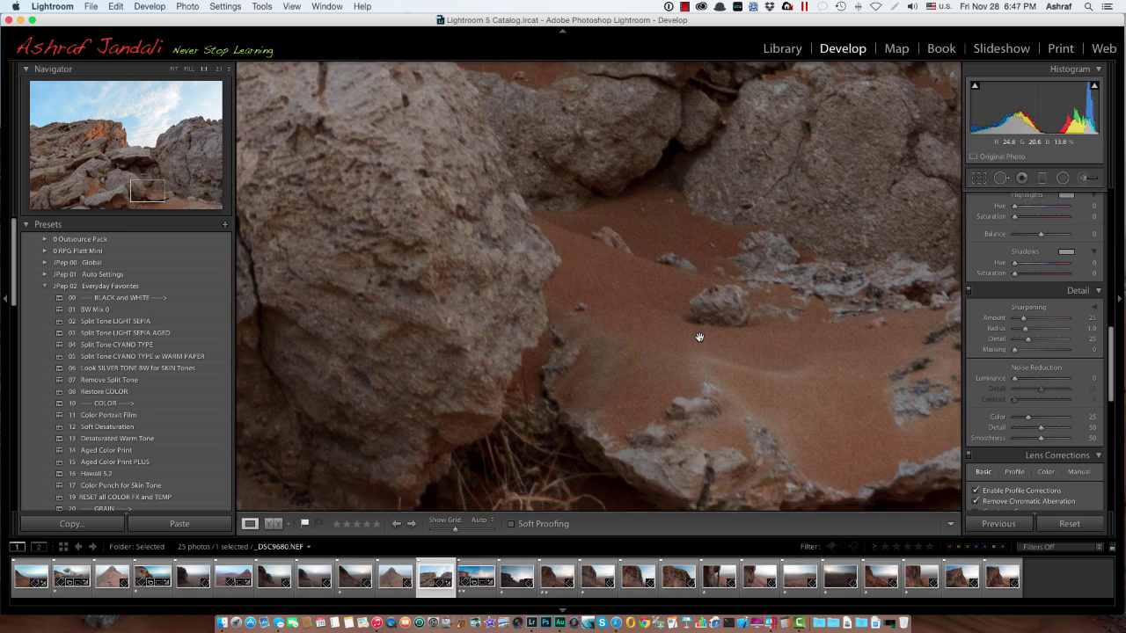
scroll(699, 337, up, 3)
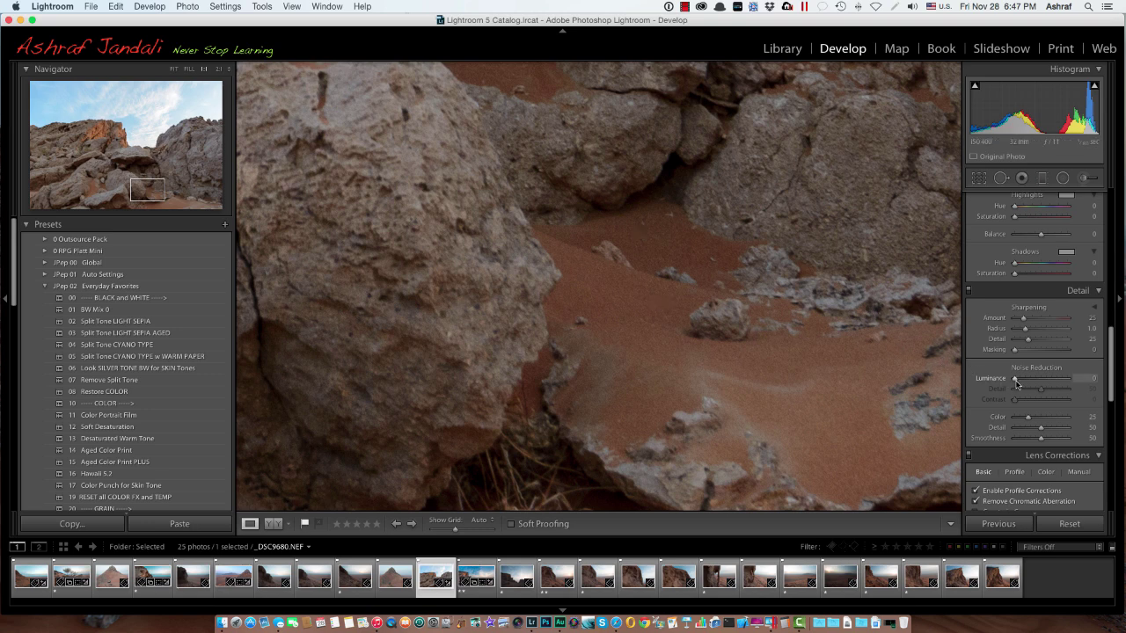
drag(1016, 383, 1023, 384)
drag(1024, 384, 1025, 385)
Set the Sharpening Amount to 80 while checking the rock detail at 1:1, and return to the full photo.
scroll(812, 314, up, 3)
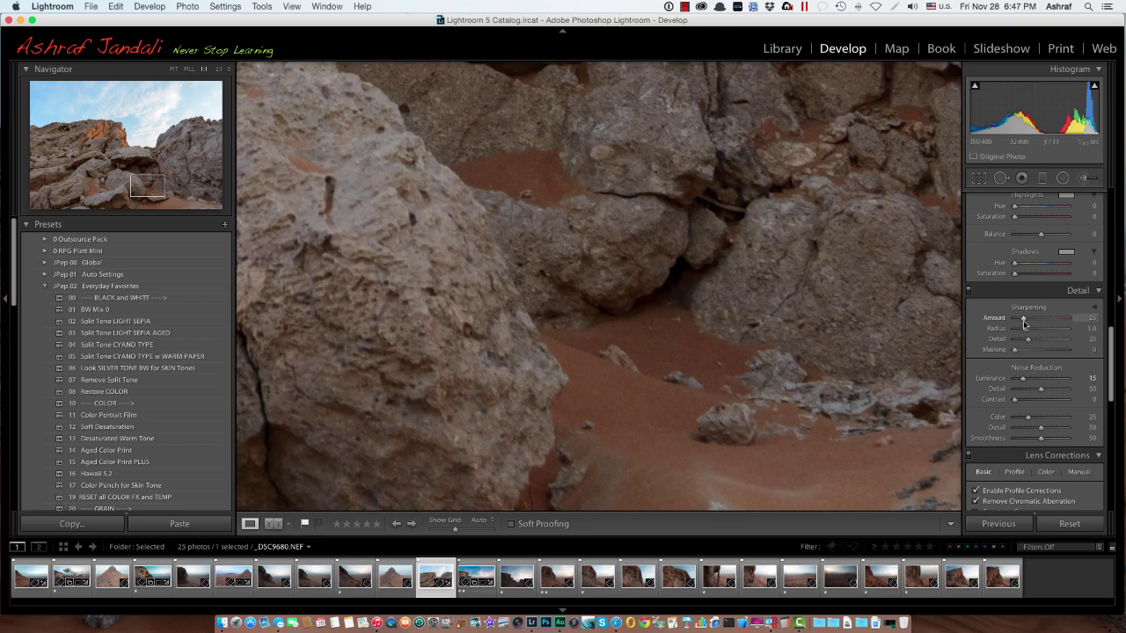
drag(1023, 322, 1025, 322)
drag(1027, 323, 1047, 326)
drag(1090, 320, 1088, 320)
click(501, 405)
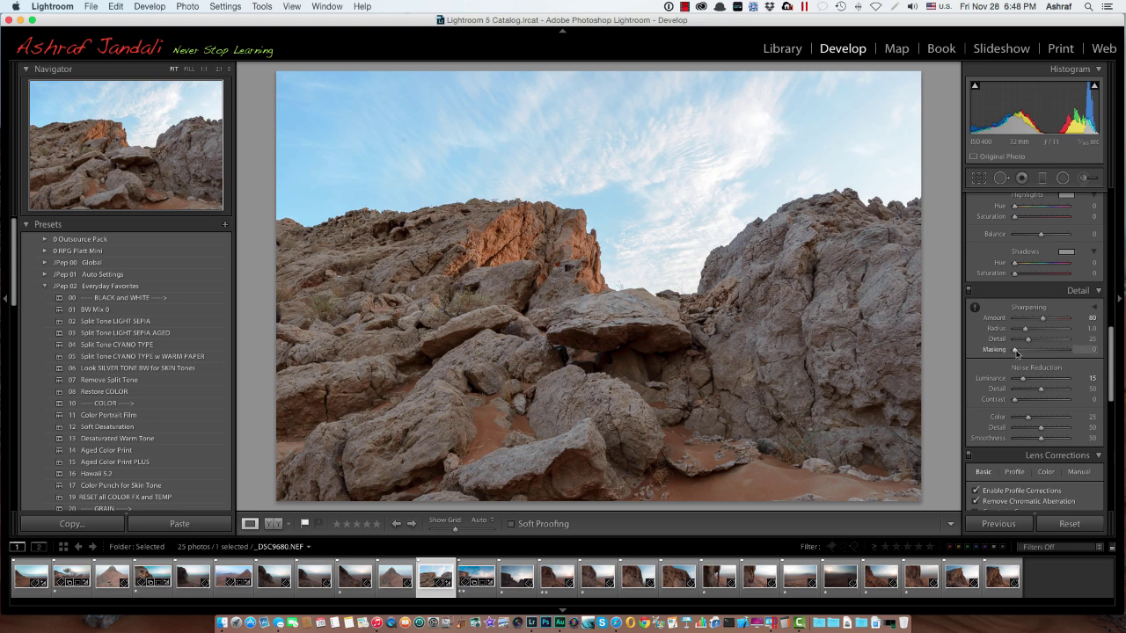
Set the sharpening Masking to 40 using the black-and-white mask preview to limit sharpening in the sky.
key(alt)
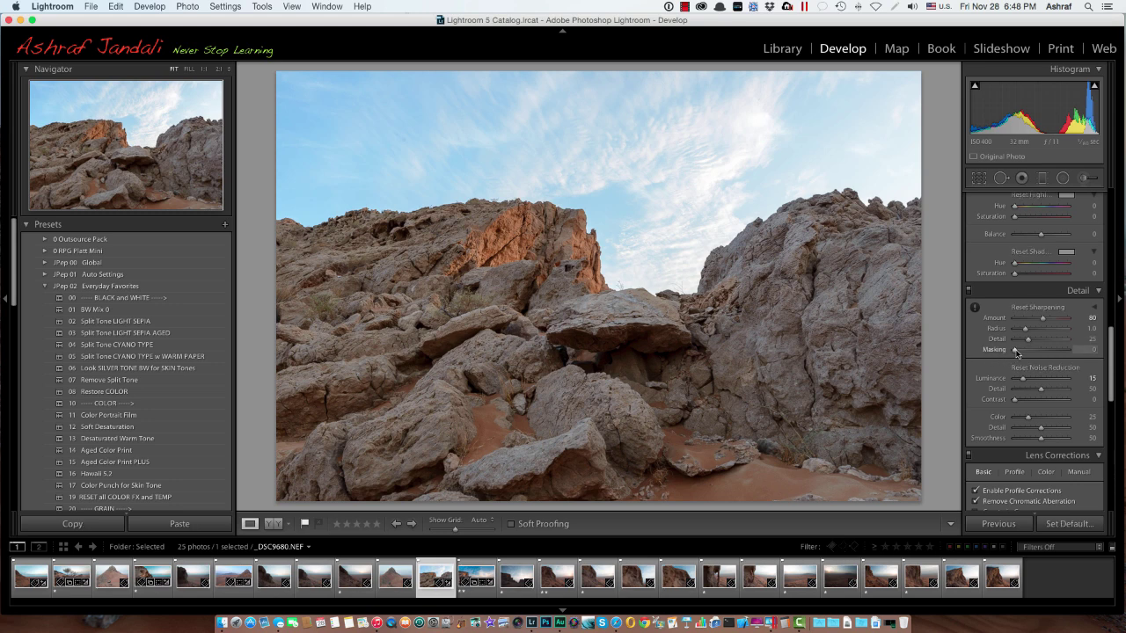
drag(1016, 352, 1031, 352)
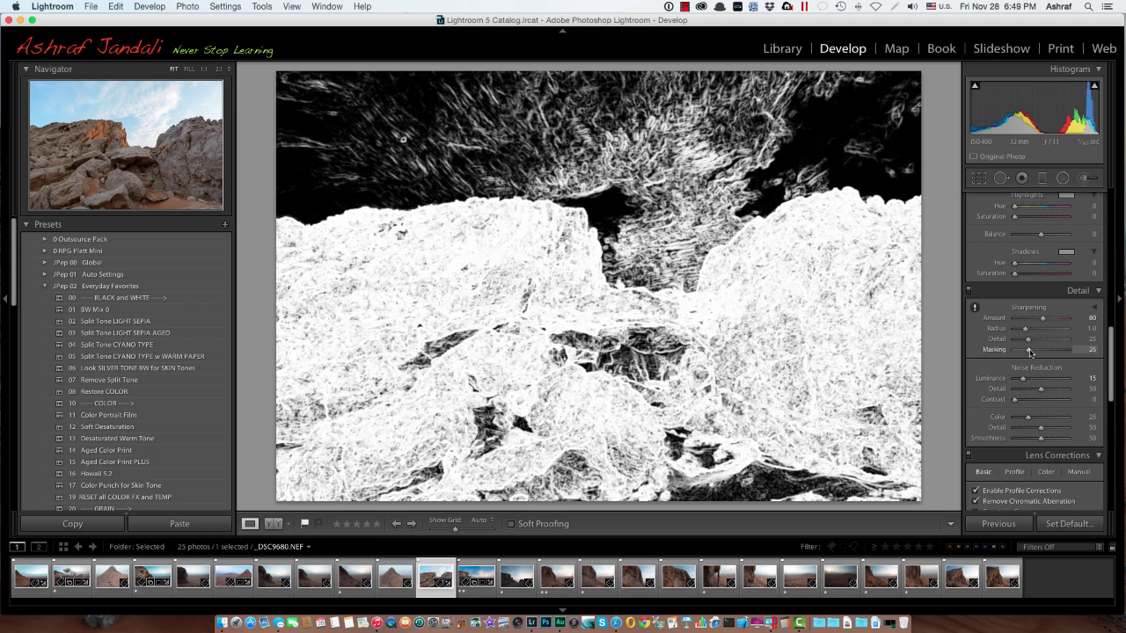
drag(1031, 352, 1038, 353)
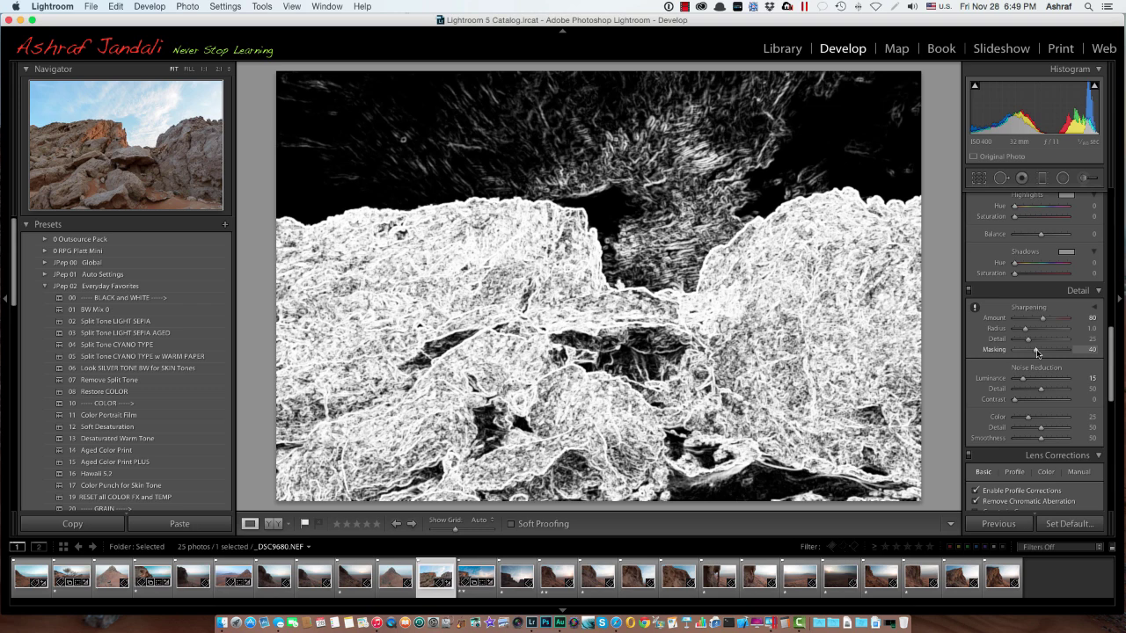
drag(1037, 352, 1036, 352)
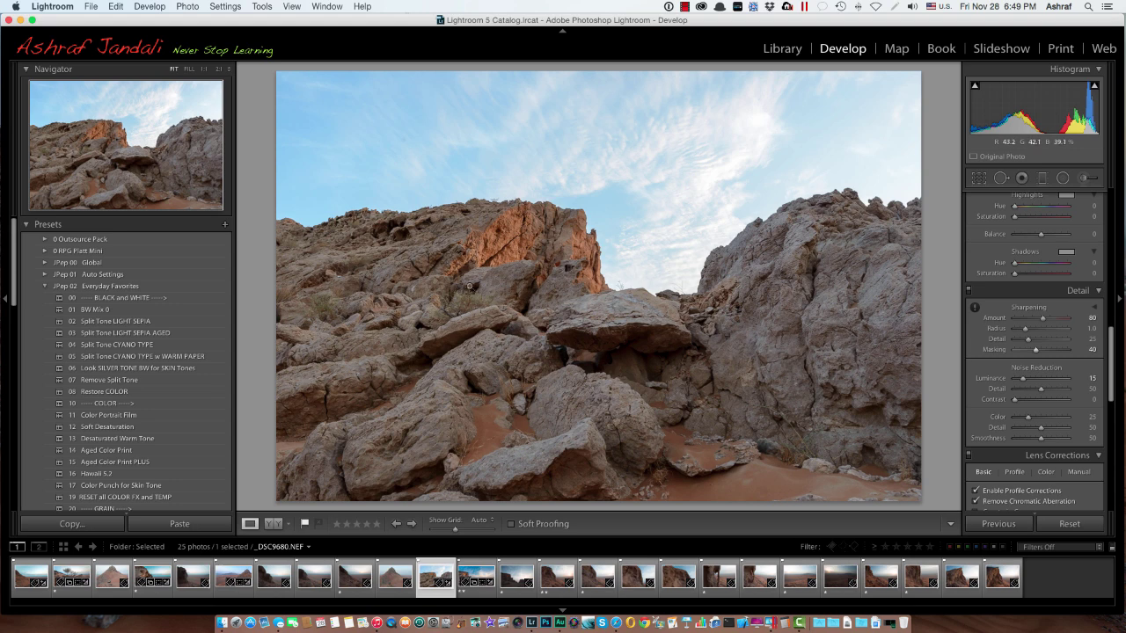
Set the Blue Primary Saturation to +31 in Camera Calibration.
scroll(984, 396, down, 8)
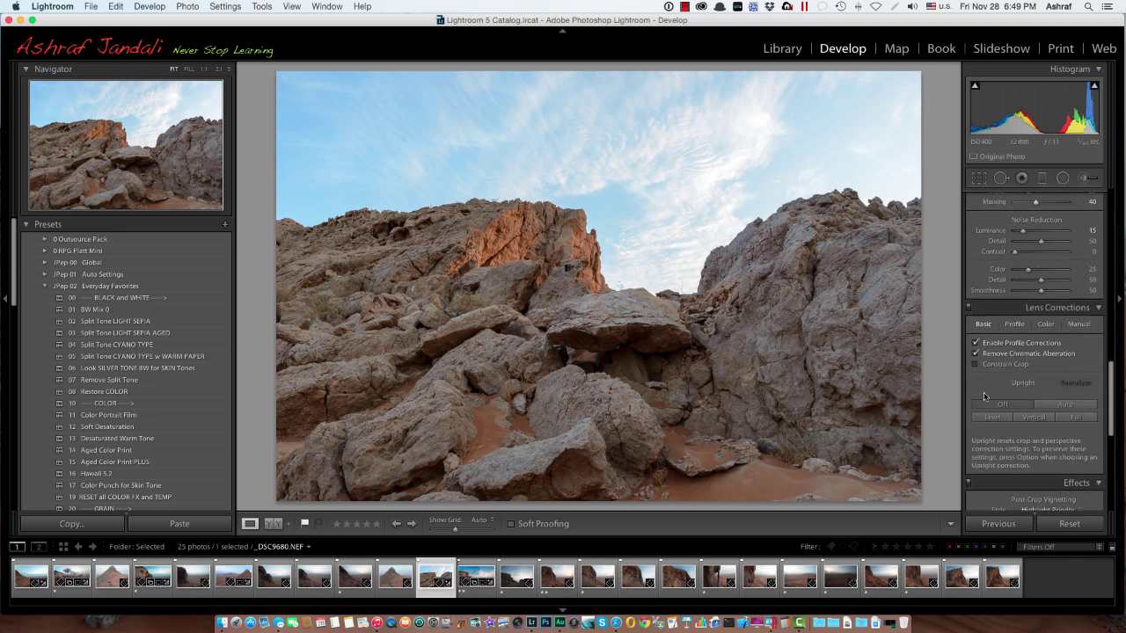
scroll(985, 395, down, 5)
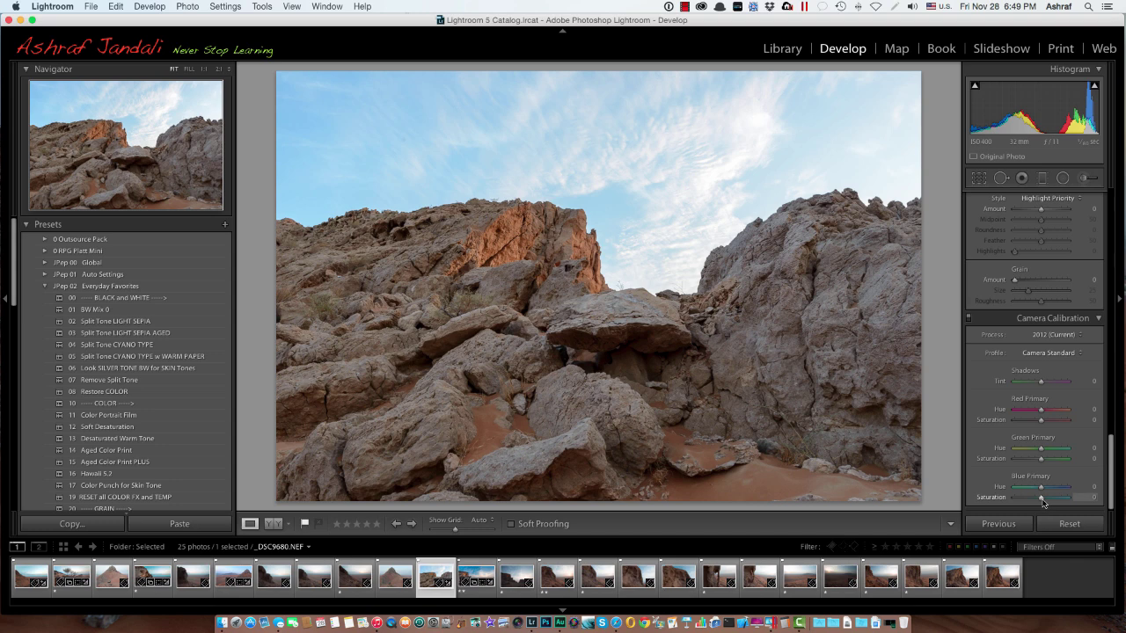
mouse_move(1043, 503)
mouse_down()
mouse_move(1061, 499)
mouse_move(1050, 501)
mouse_up()
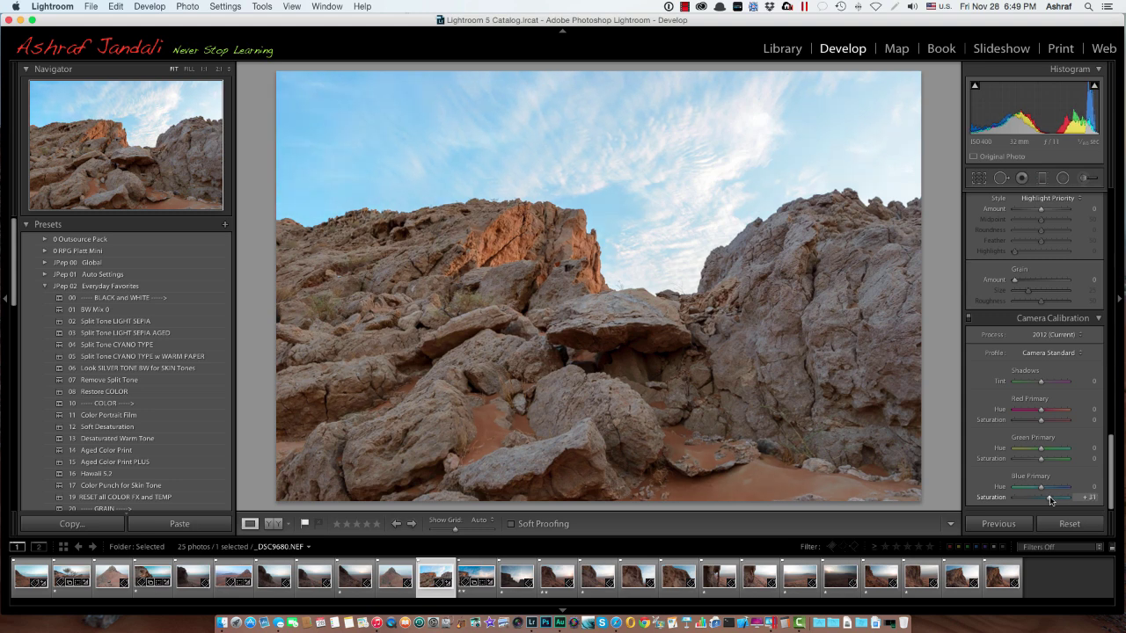
drag(1049, 500, 1052, 499)
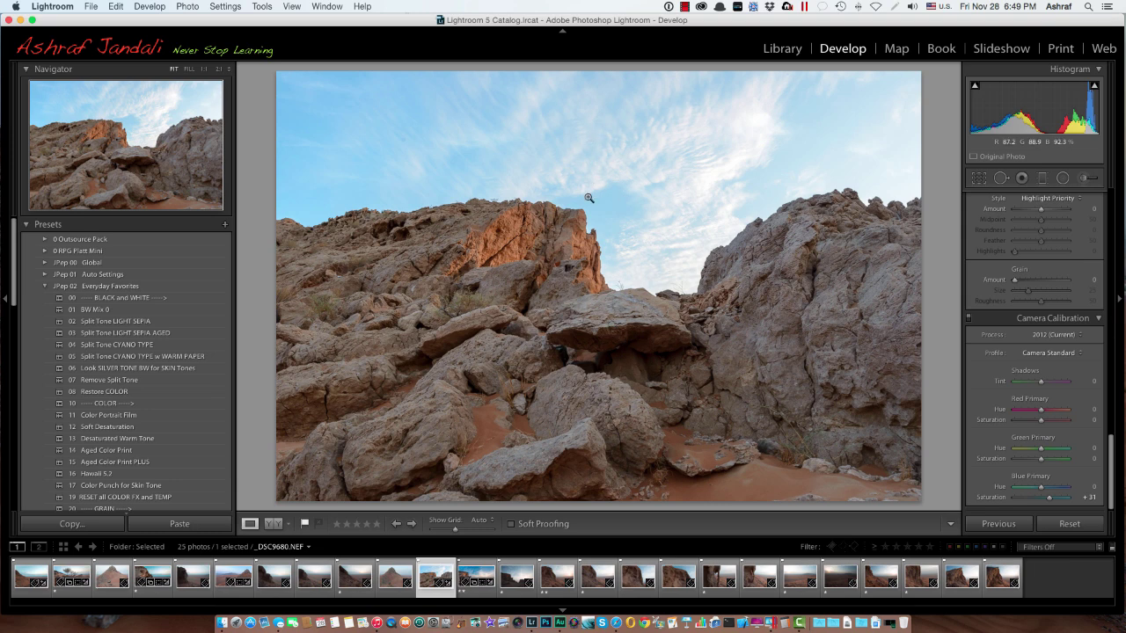
Open the developed photo for editing in Adobe Photoshop CC 2014 and dismiss the floating Dfine 2.0 palette.
right_click(640, 268)
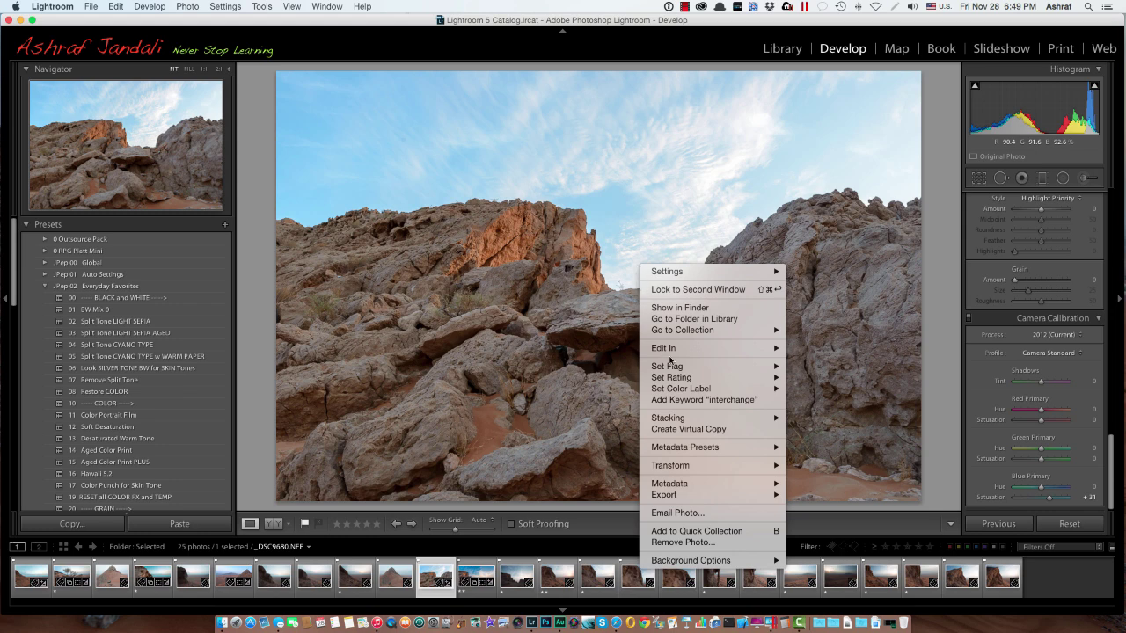
mouse_move(680, 349)
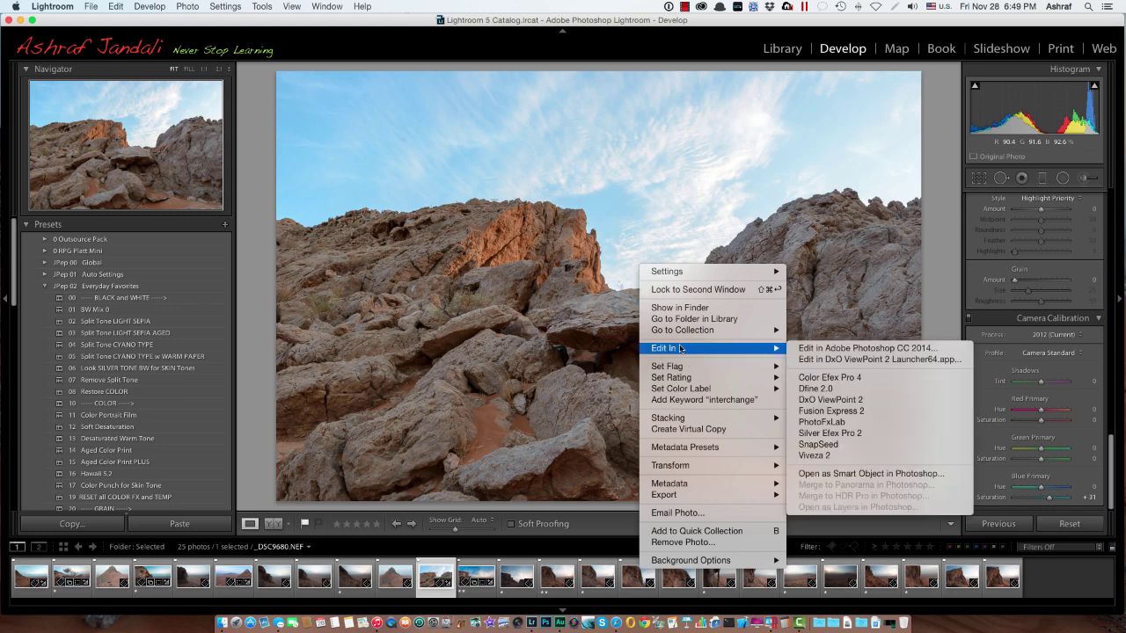
click(858, 348)
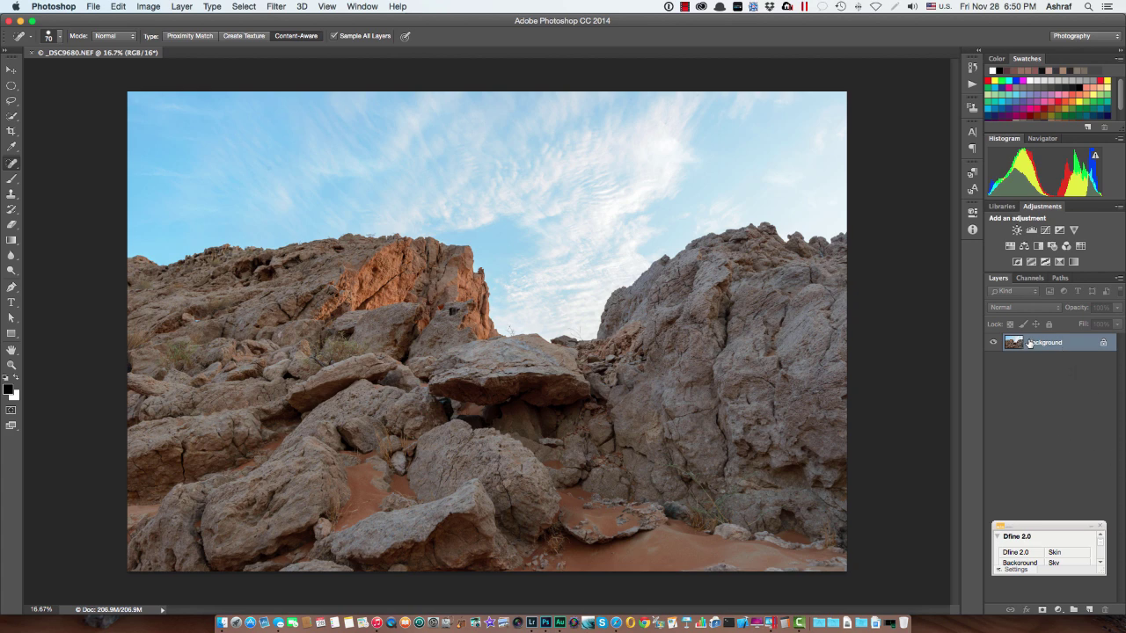
click(1100, 526)
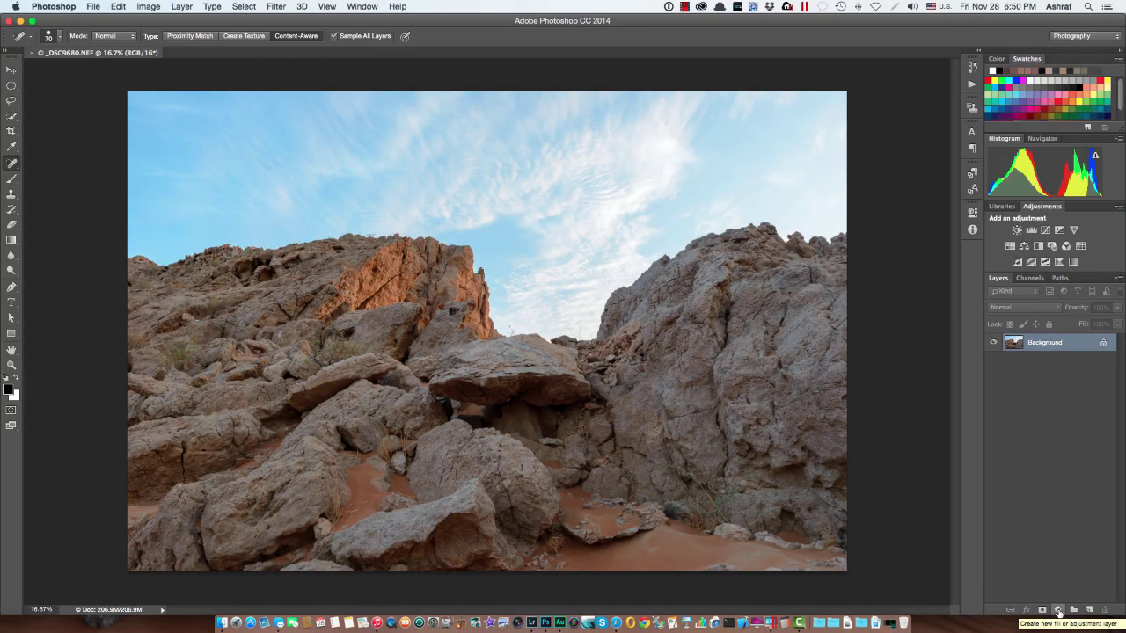
Add a Curves adjustment layer above the background and activate its on-image adjustment tool.
click(1058, 610)
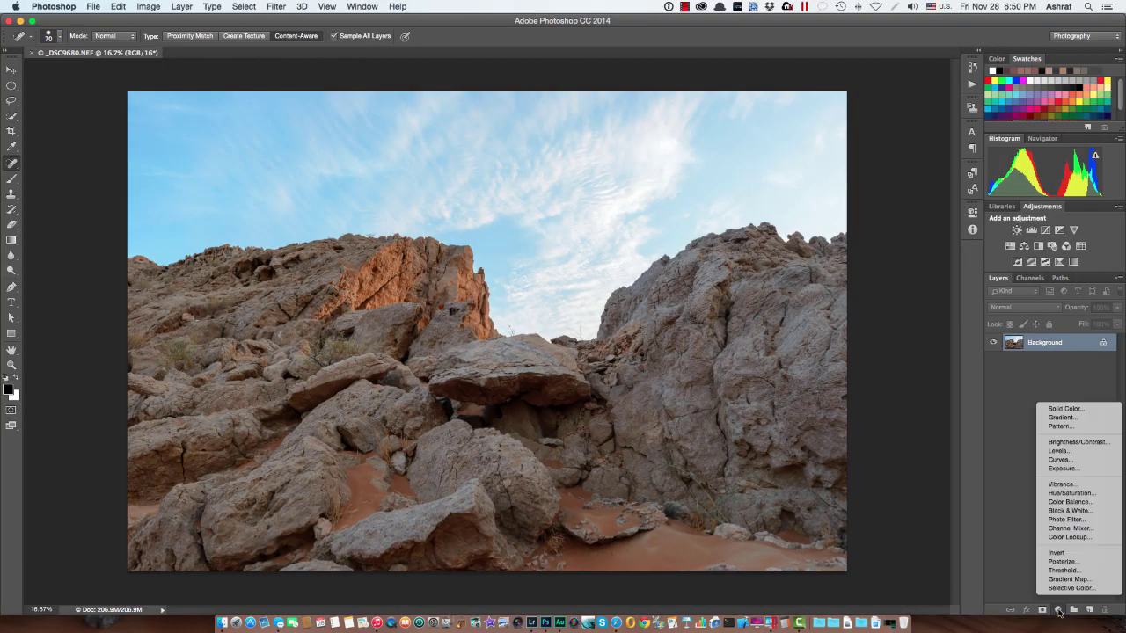
click(1070, 464)
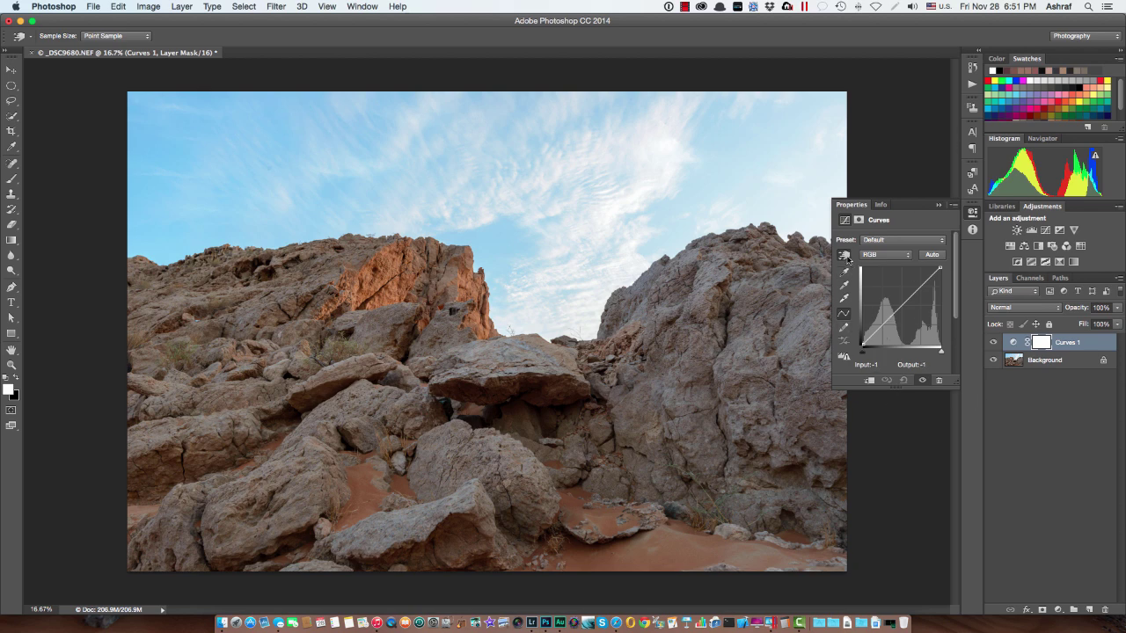
click(846, 256)
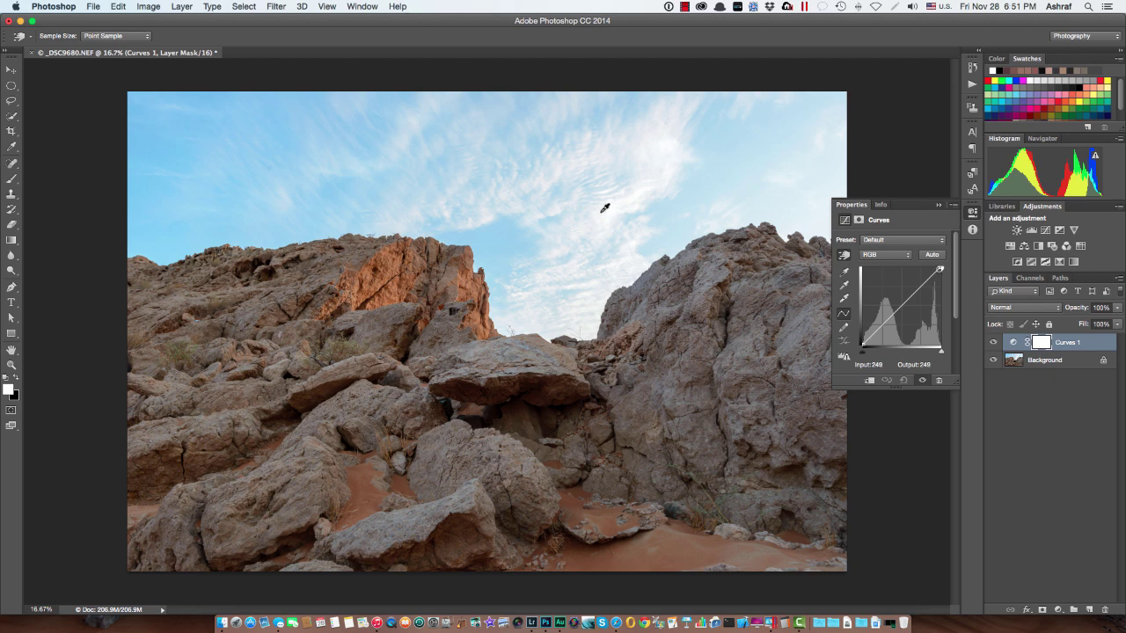
Anchor the bright clouds on the curve, darken the blue sky with a point at input 193, output 189, and compare before and after.
click(594, 221)
drag(595, 223, 596, 213)
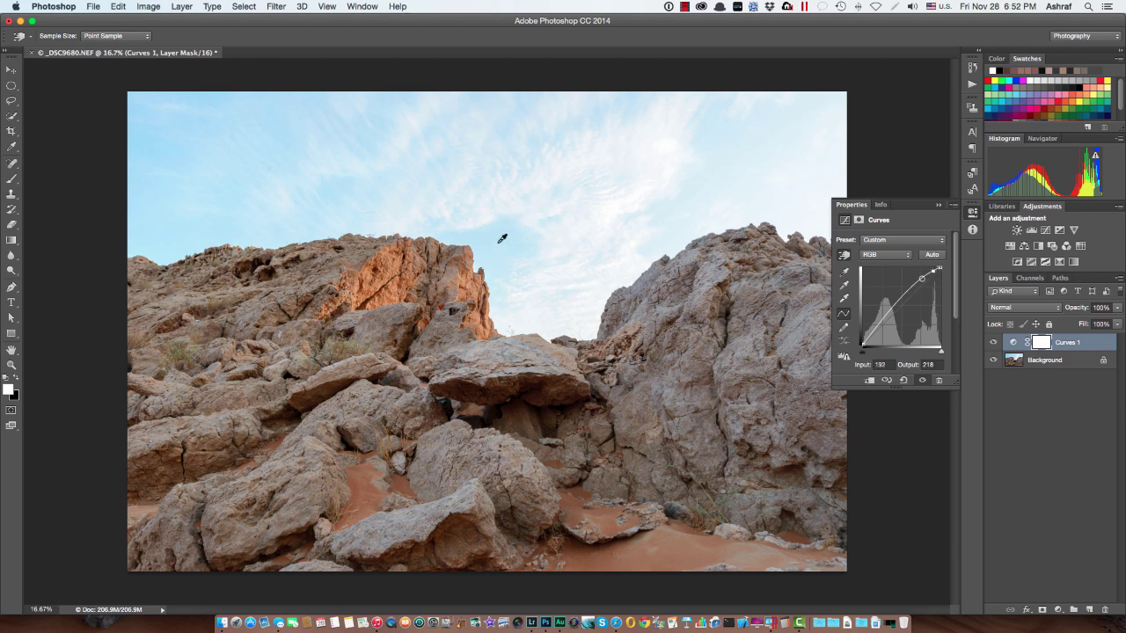
drag(501, 239, 503, 256)
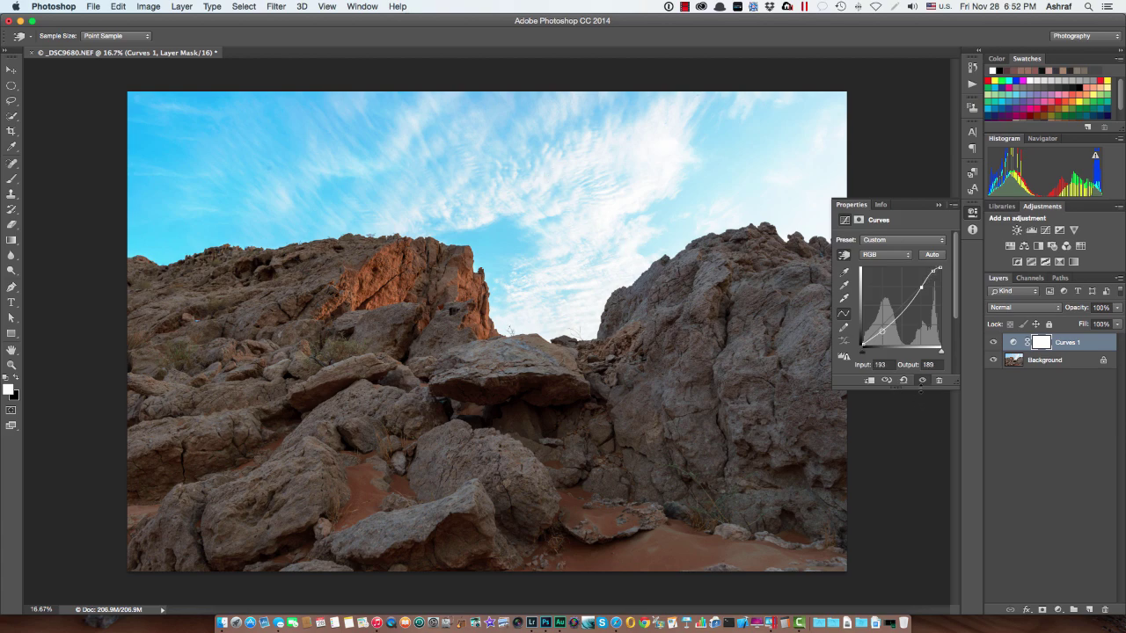
click(922, 385)
click(922, 385)
click(922, 381)
click(922, 382)
click(938, 203)
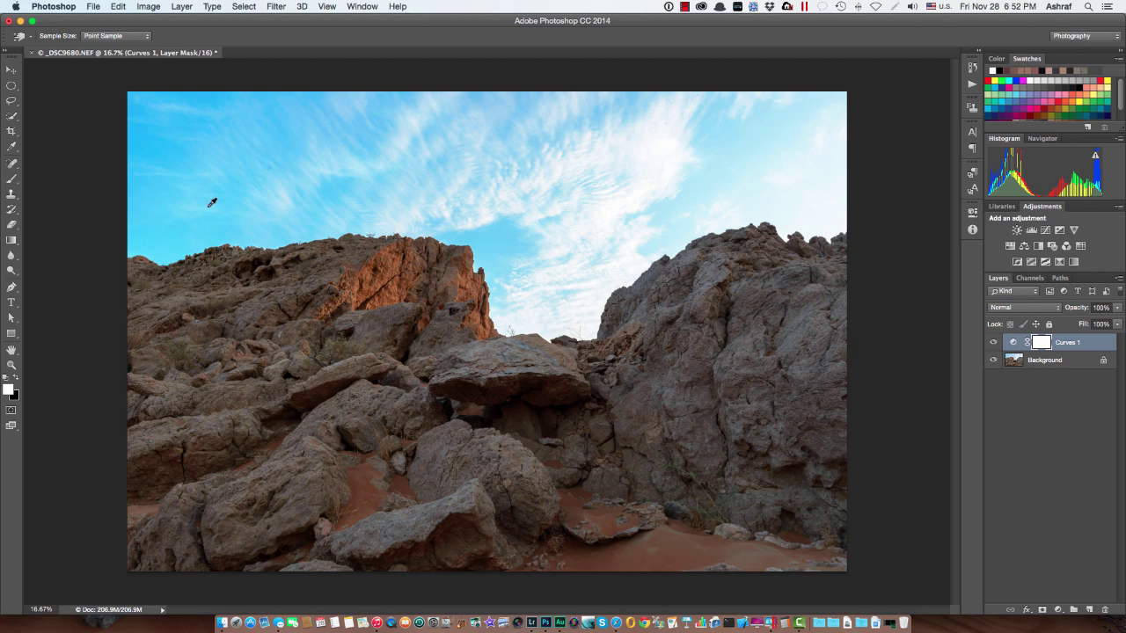
Select the whole sky down to the rock edges with Quick Selection and feather the selection by 1 pixel.
click(14, 118)
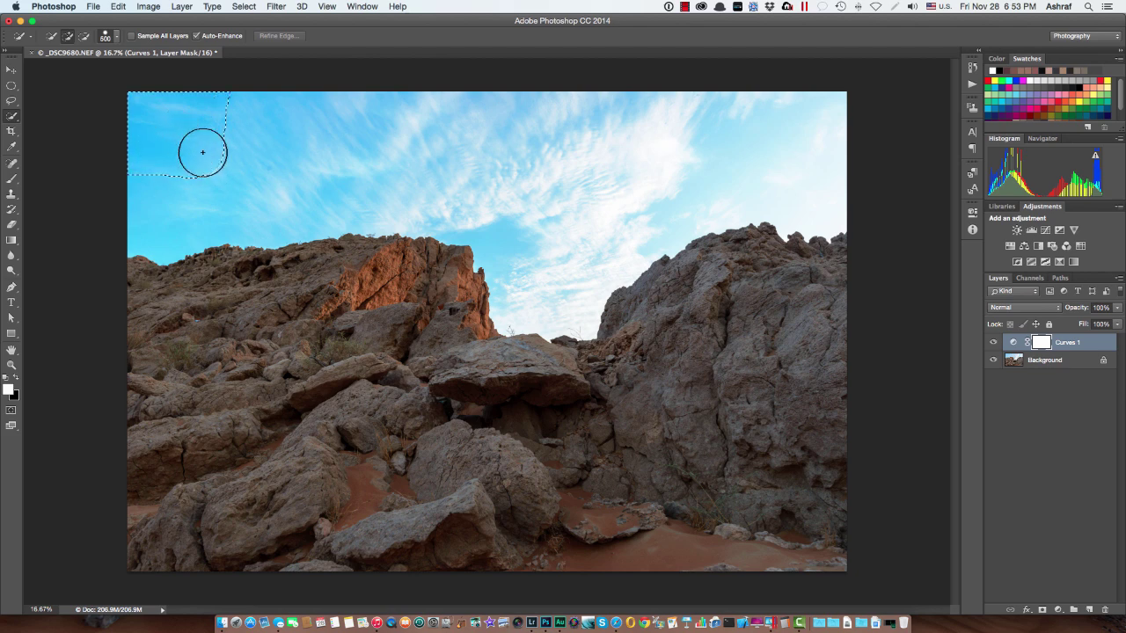
mouse_move(202, 153)
mouse_down()
mouse_move(190, 188)
mouse_move(353, 176)
mouse_move(497, 189)
mouse_move(539, 240)
mouse_move(543, 267)
mouse_move(673, 180)
mouse_up()
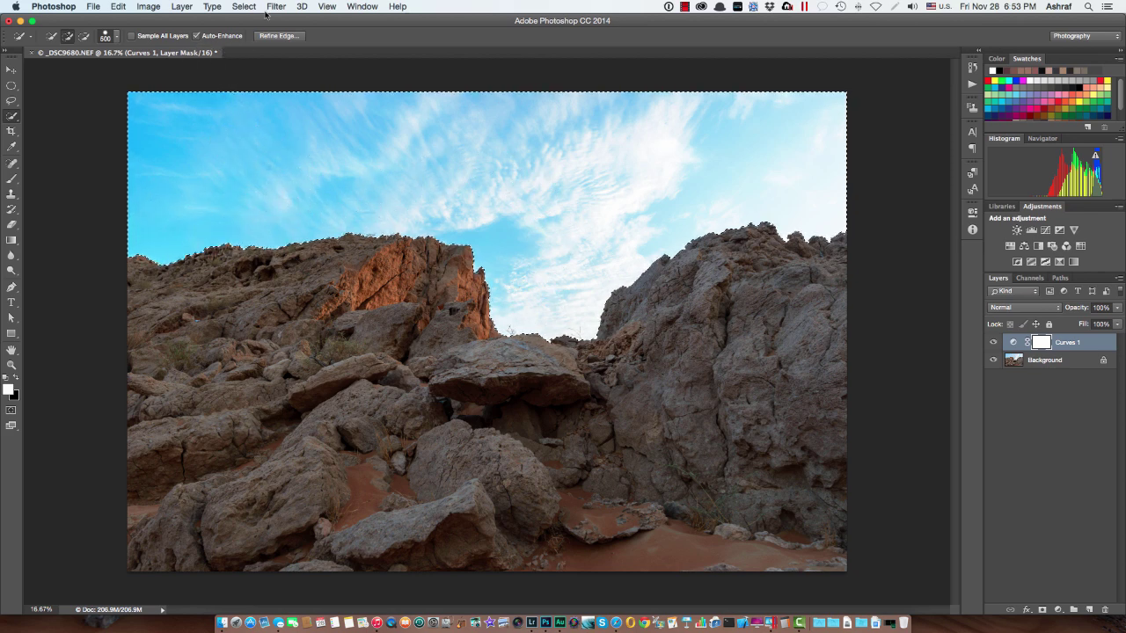
click(245, 7)
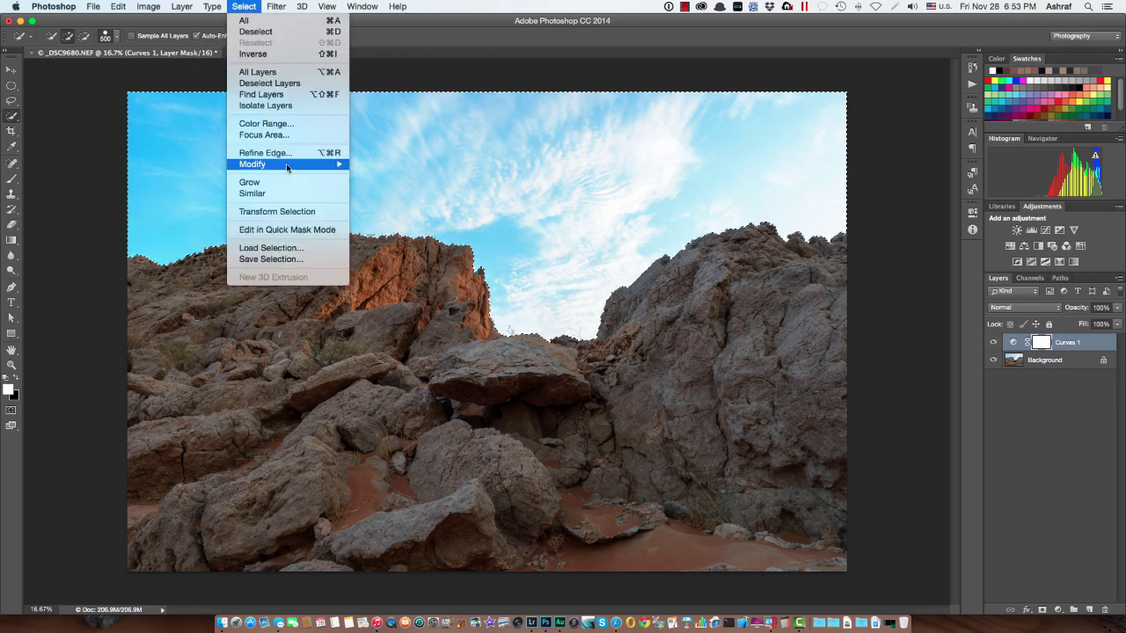
mouse_move(287, 165)
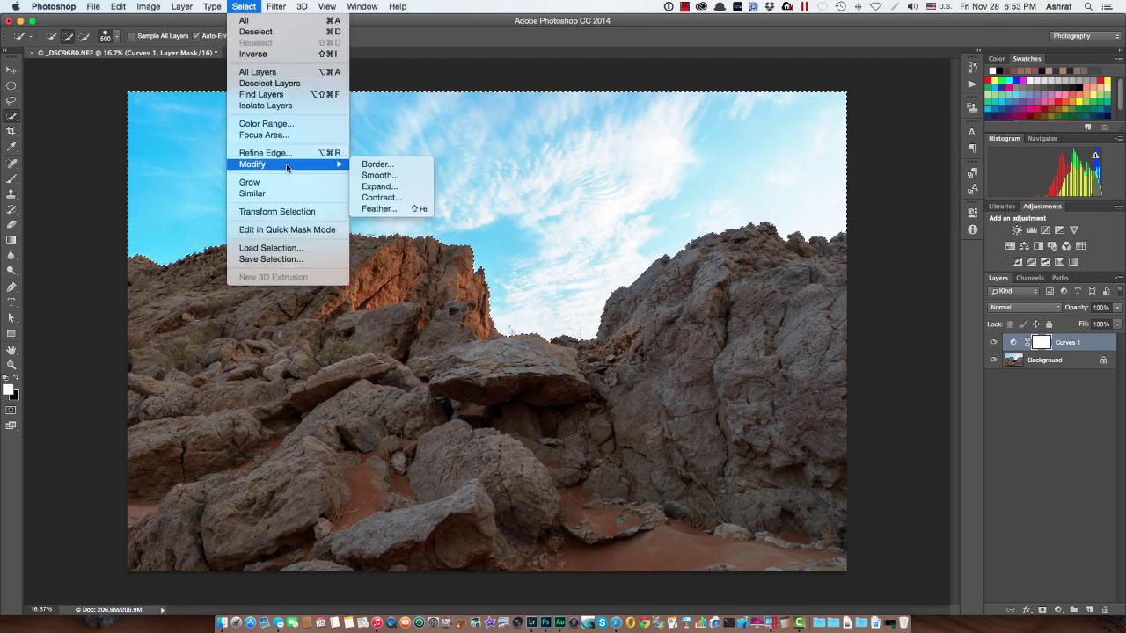
click(387, 208)
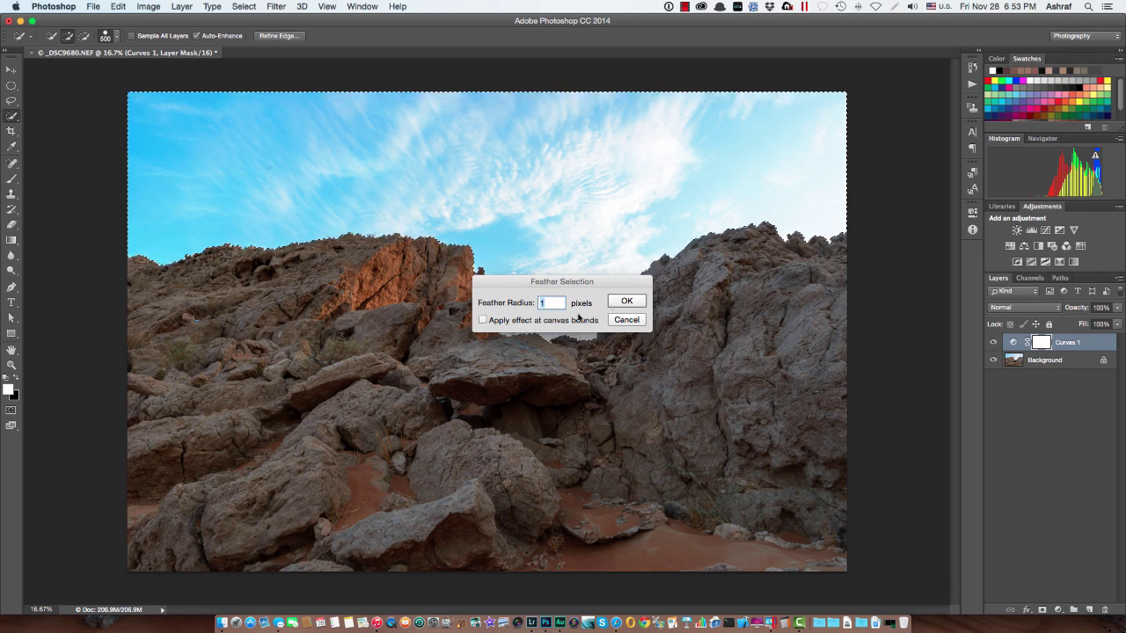
click(610, 304)
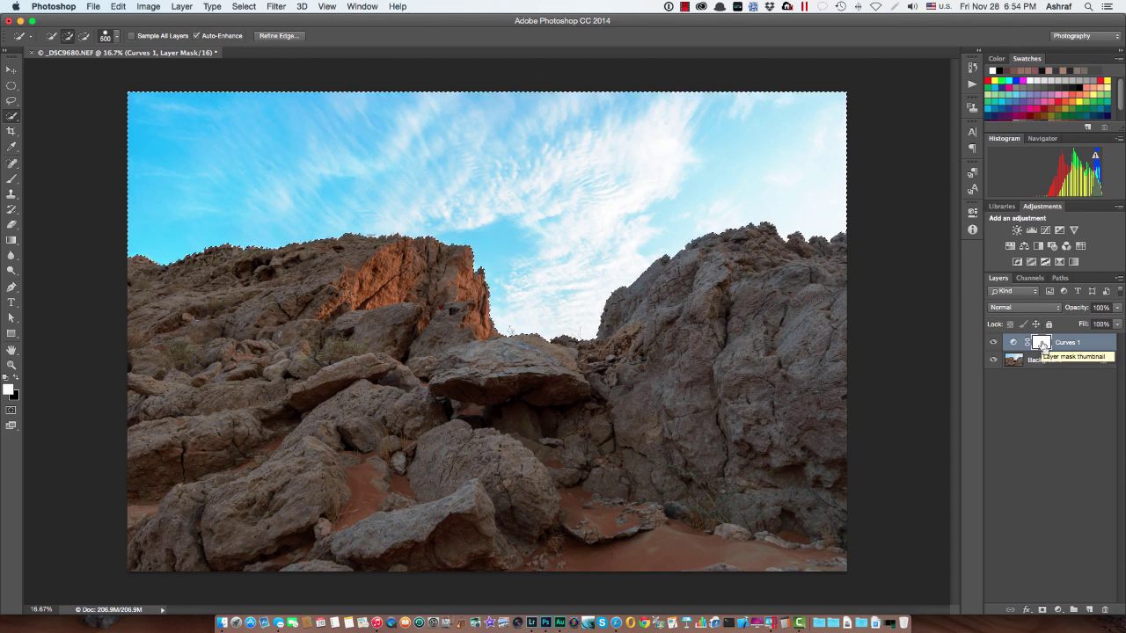
Fill the selected sky with black on the Curves mask, deselect, invert the mask to limit the curve to the sky, and compare.
key(BackSpace)
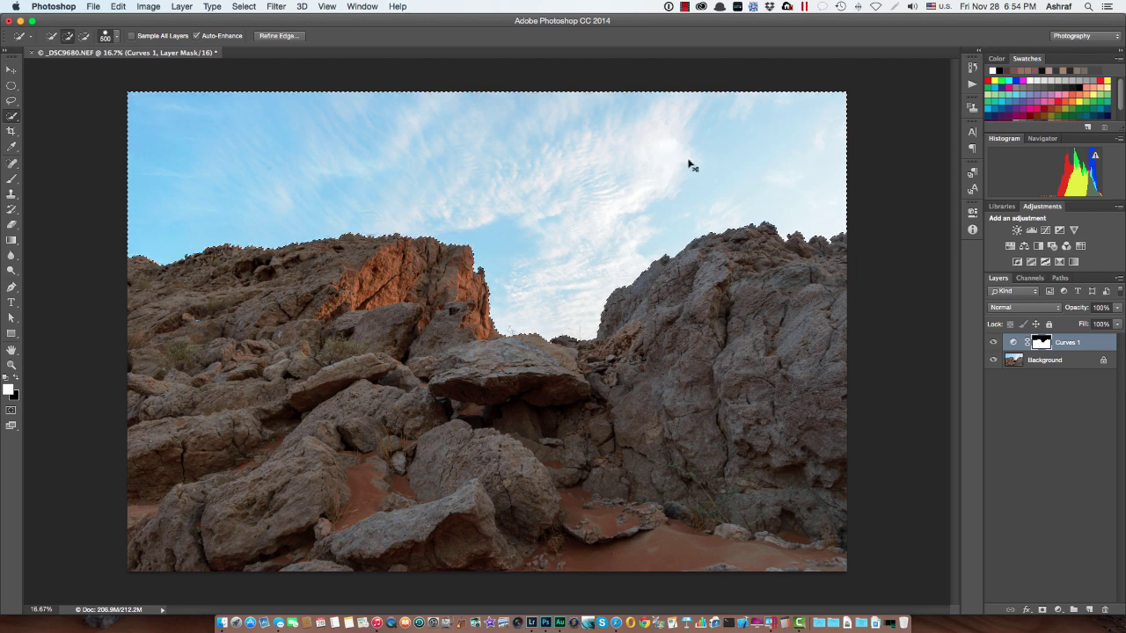
key(super+d)
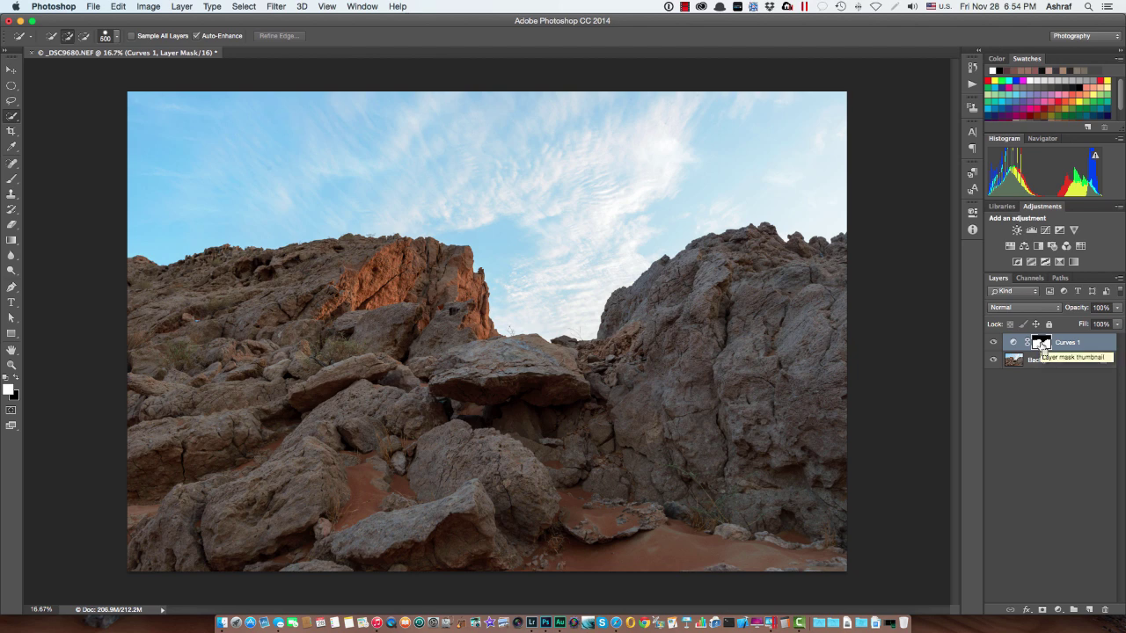
key(super+i)
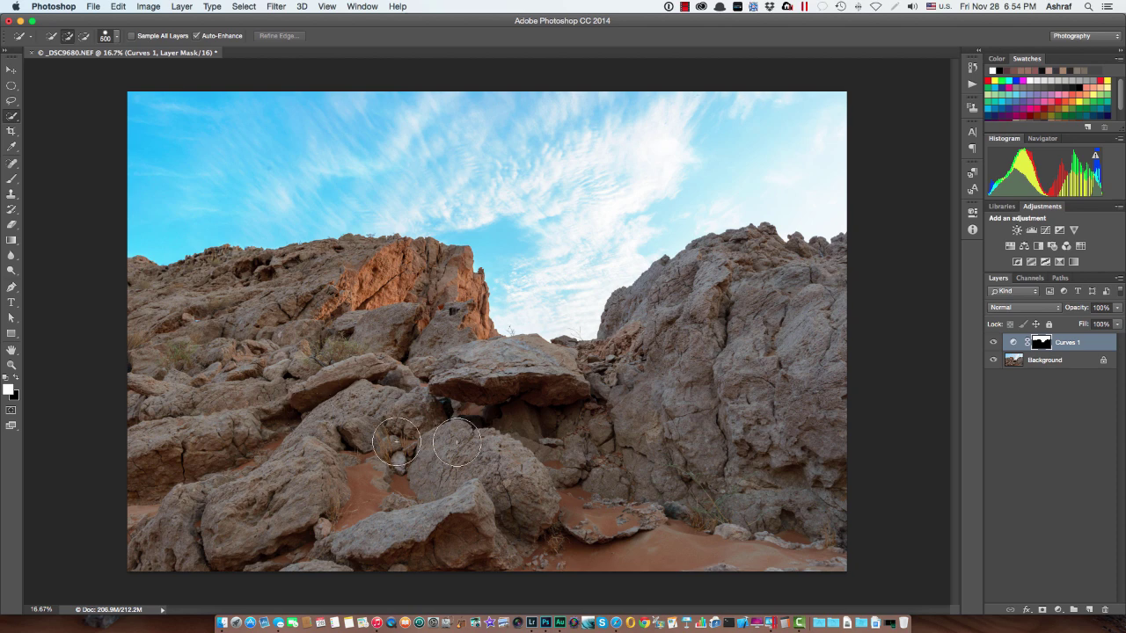
click(995, 343)
click(995, 343)
Add a Levels adjustment layer on top and set its white input level to 186 to brighten the rocks.
click(1058, 610)
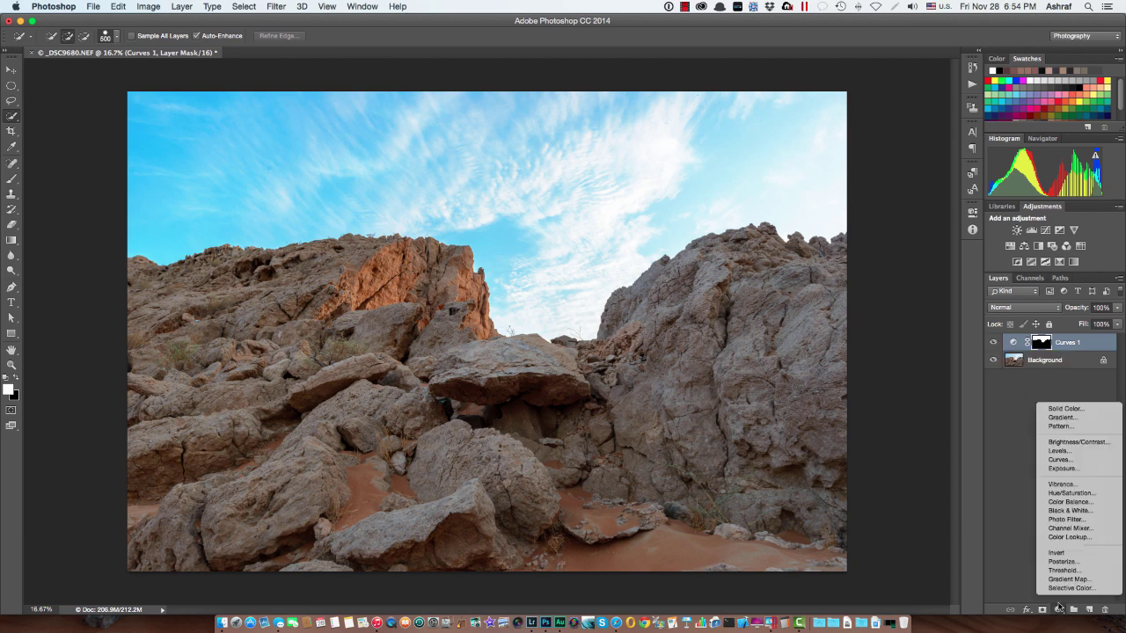
click(1067, 451)
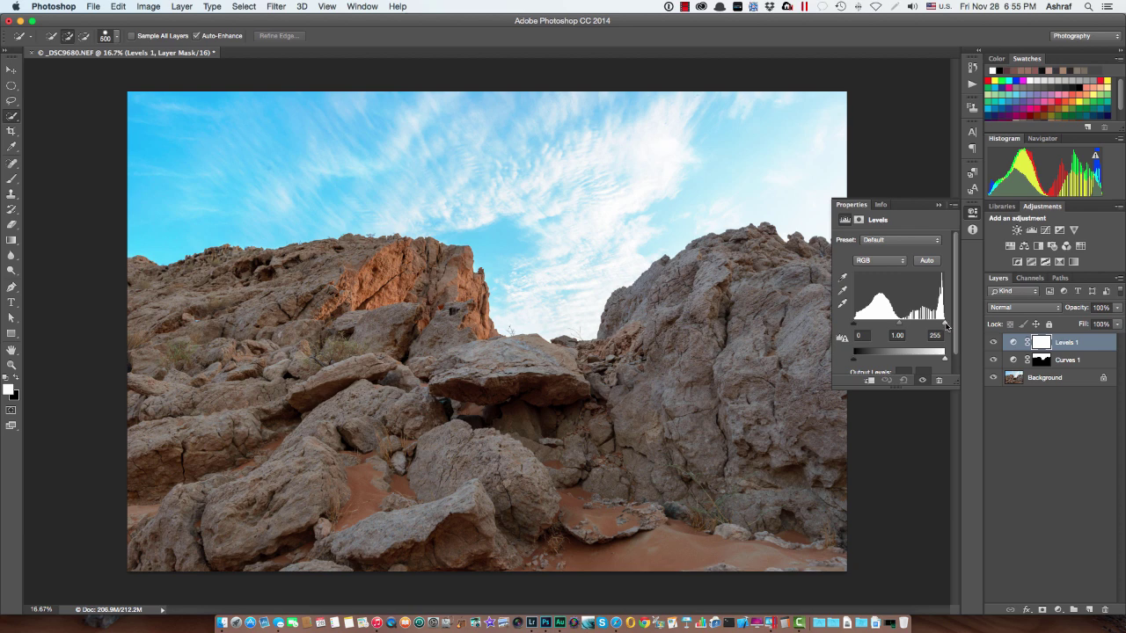
mouse_move(946, 325)
mouse_down()
mouse_move(912, 326)
mouse_move(935, 327)
mouse_move(925, 327)
mouse_up()
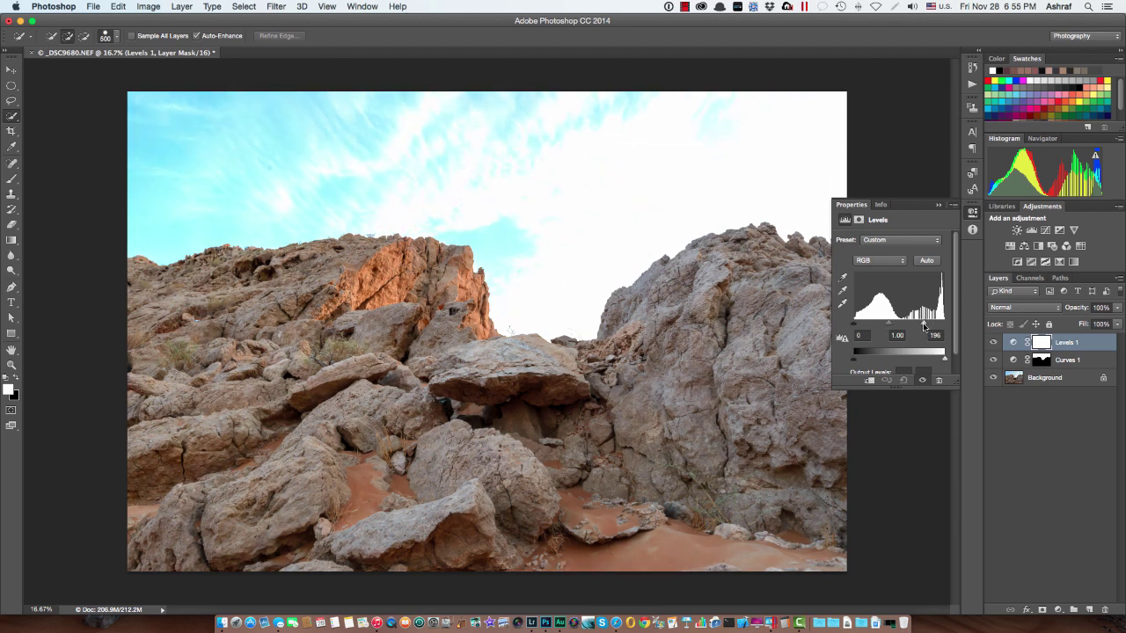
drag(926, 326, 925, 325)
drag(924, 325, 920, 326)
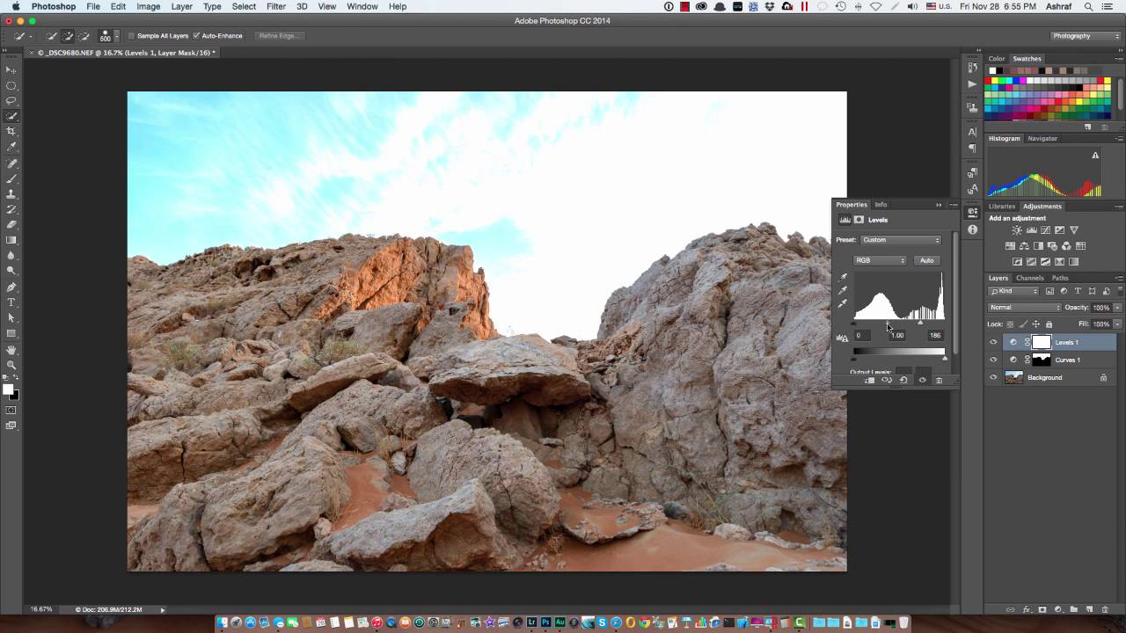
Set the Levels midtone value to 0.85 and compare the photo with and without the adjustment.
drag(887, 325, 891, 328)
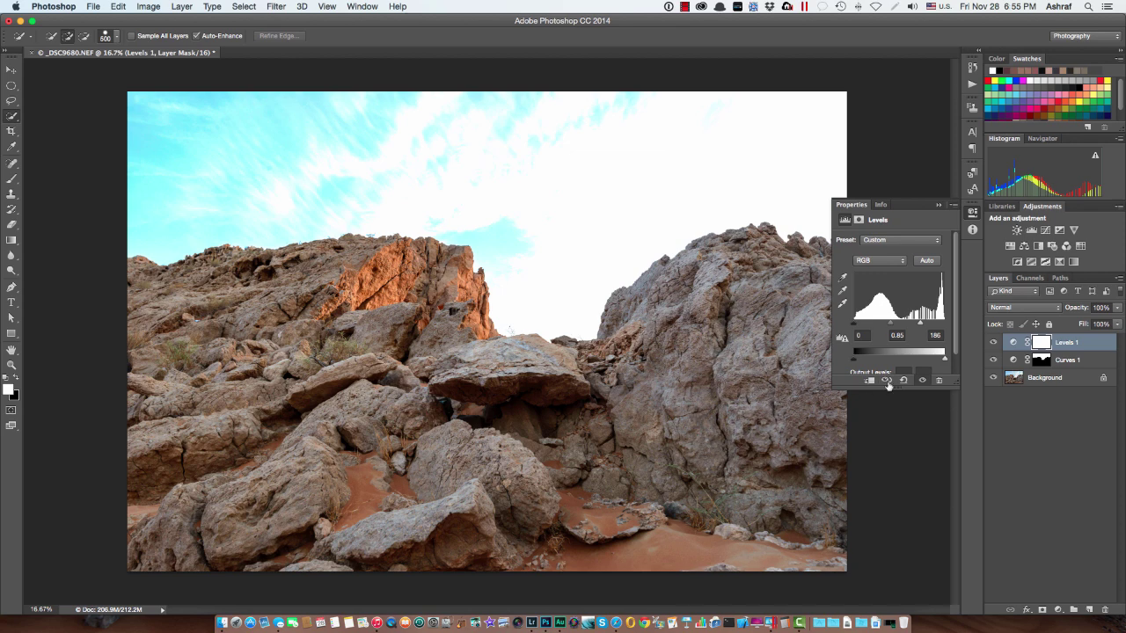
click(923, 380)
click(923, 380)
click(923, 380)
click(923, 380)
click(937, 206)
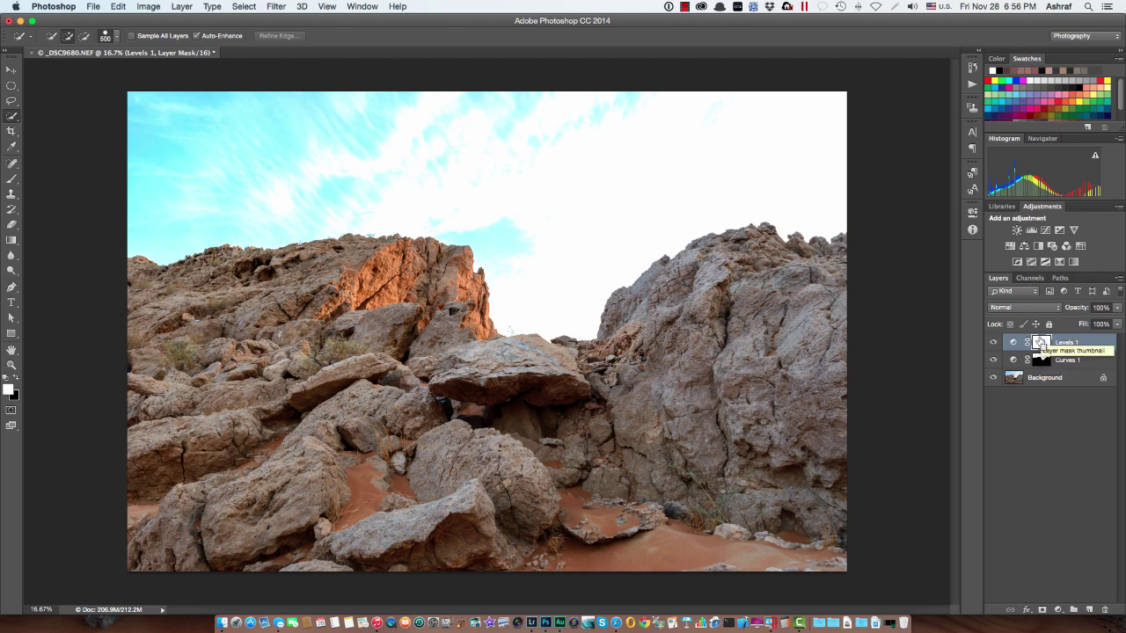
Invert the Levels mask to black and prepare a soft white brush at 1000 px, 0% hardness and 40% opacity.
key(super+i)
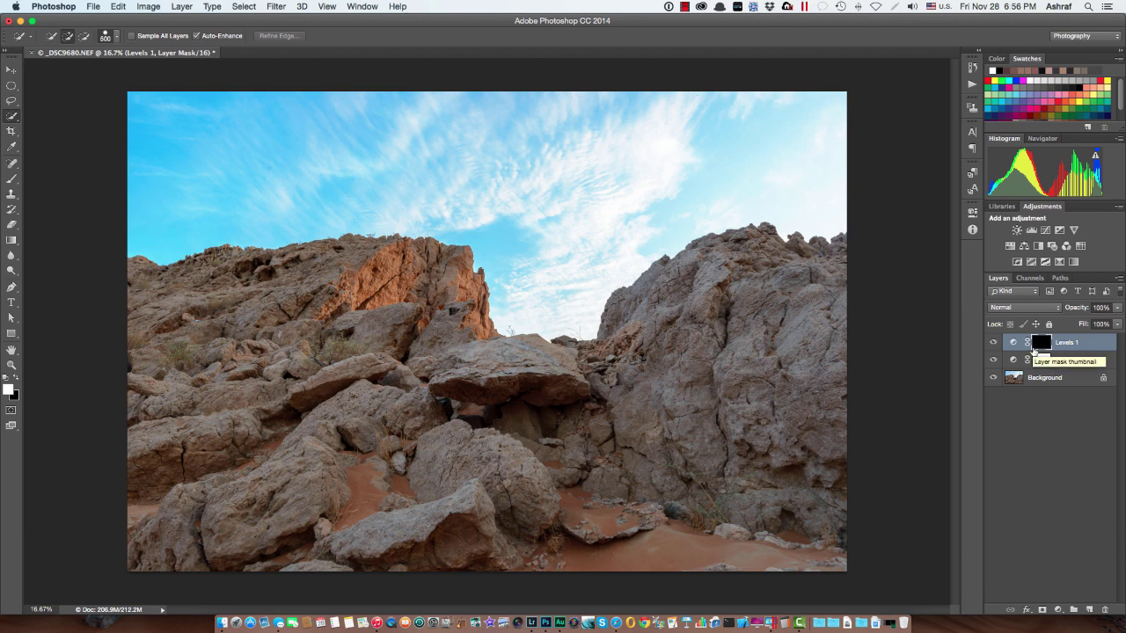
key(b)
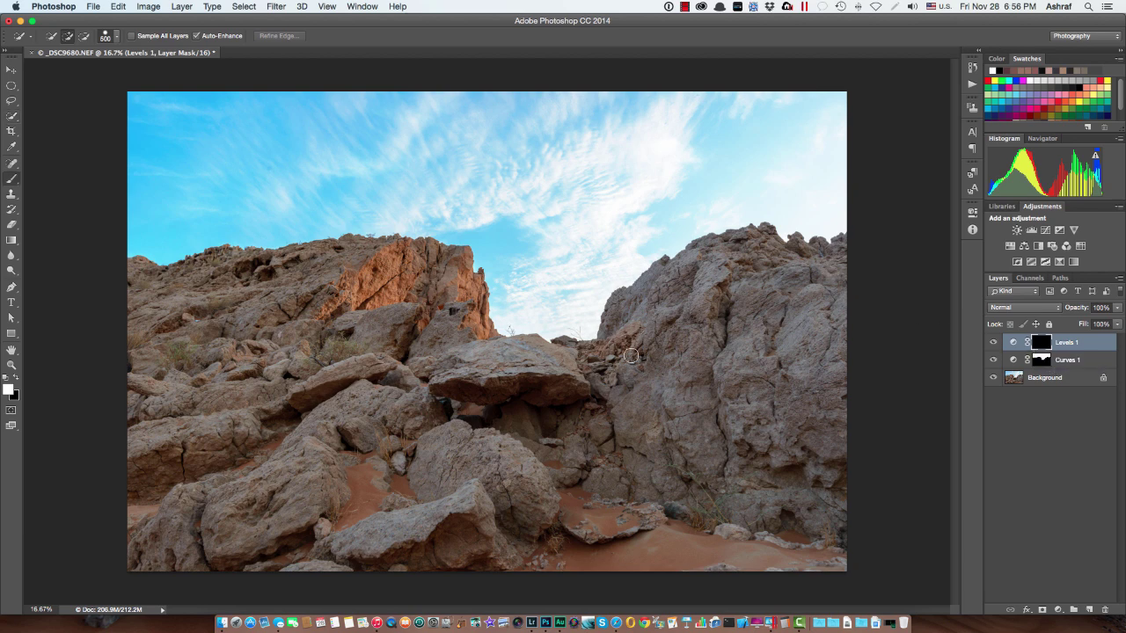
key(bracketright)
key(bracketright)
key(bracketright)
key(bracketright)
key(bracketright)
key(bracketright)
key(bracketright)
key(bracketright)
key(bracketright)
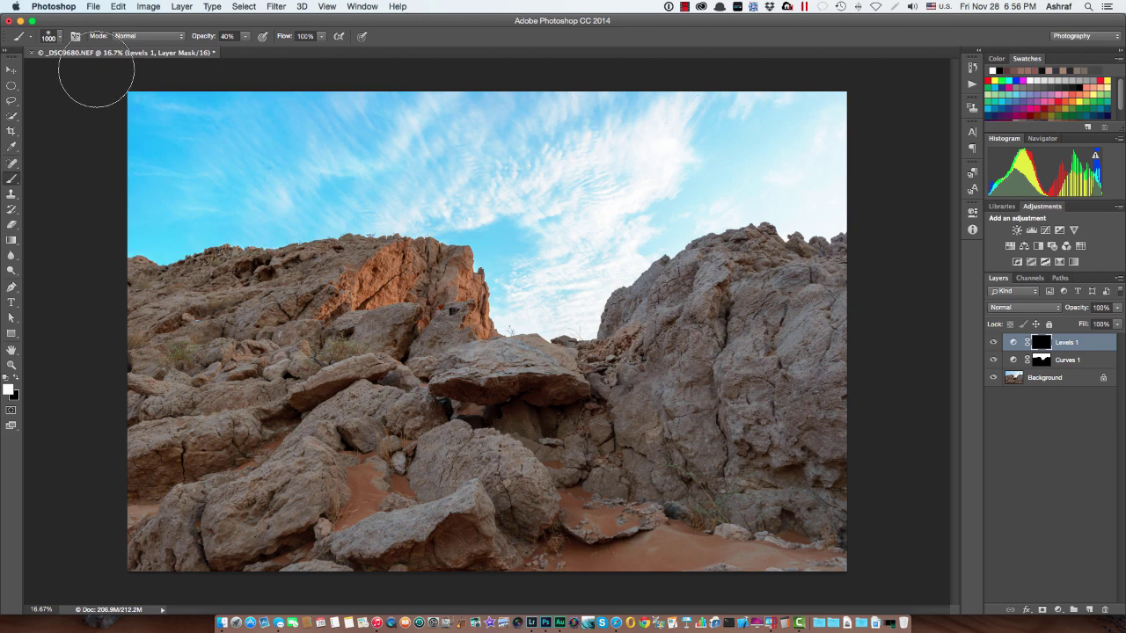
click(59, 38)
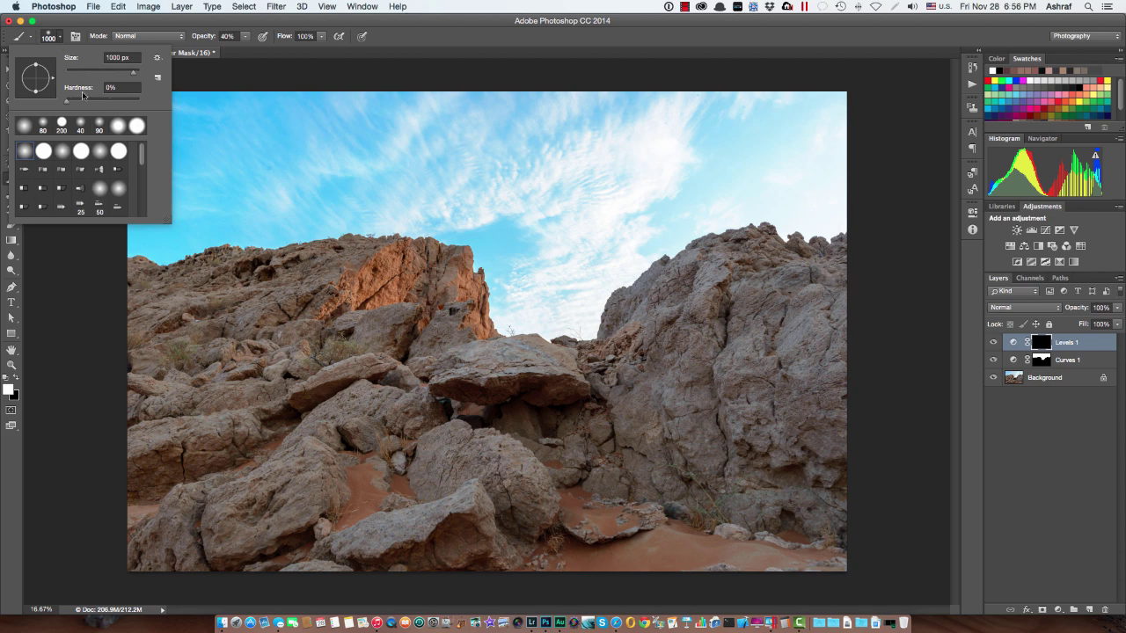
click(78, 347)
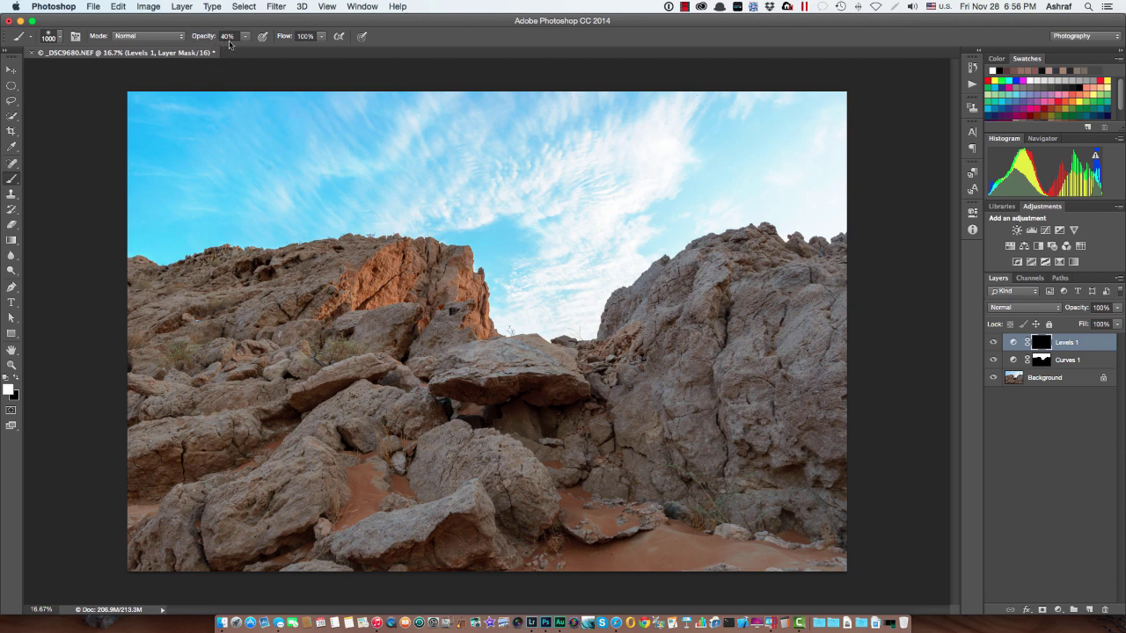
key(6)
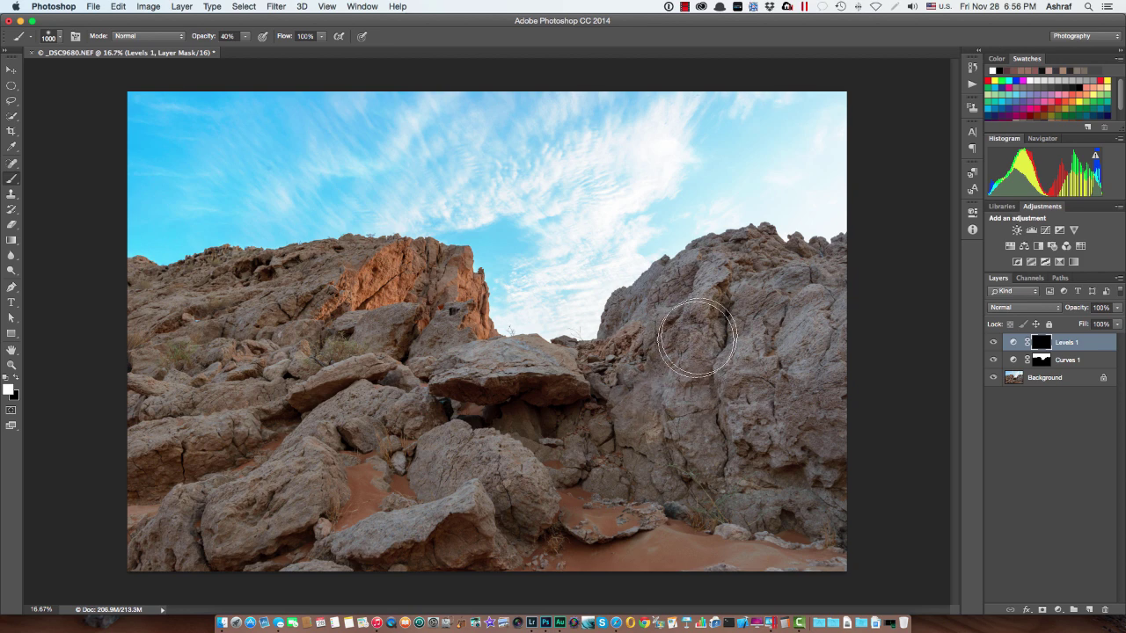
Paint white on the Levels mask over the right-hand cliff face to brighten it, building up overlapping soft strokes.
mouse_move(783, 364)
mouse_down()
mouse_move(785, 354)
mouse_move(675, 429)
mouse_move(743, 352)
mouse_up()
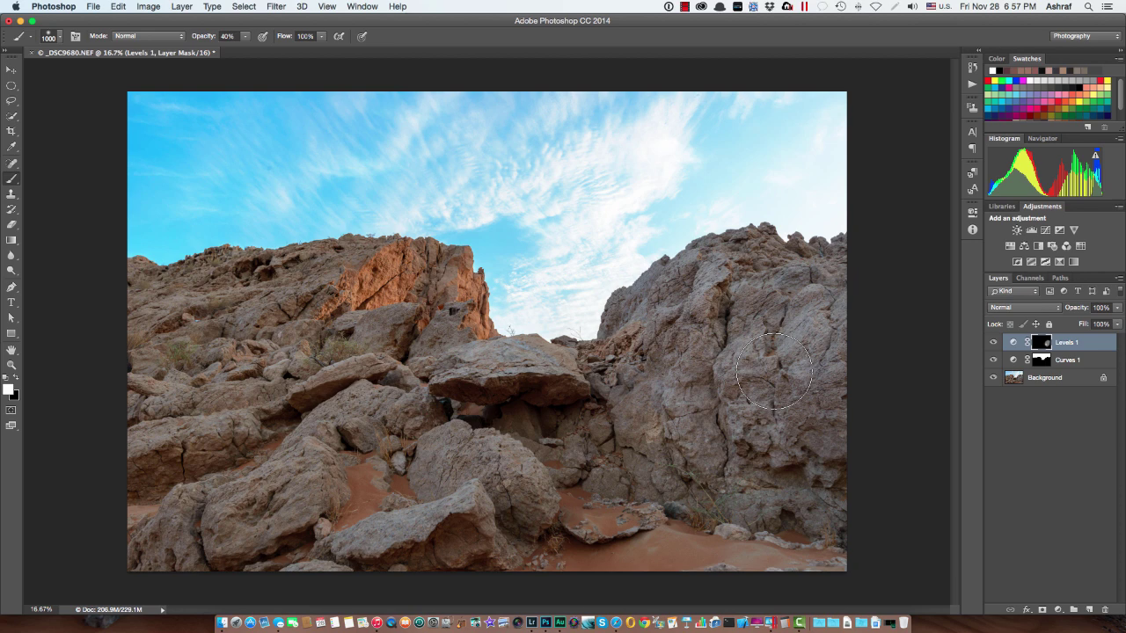
drag(780, 335, 750, 336)
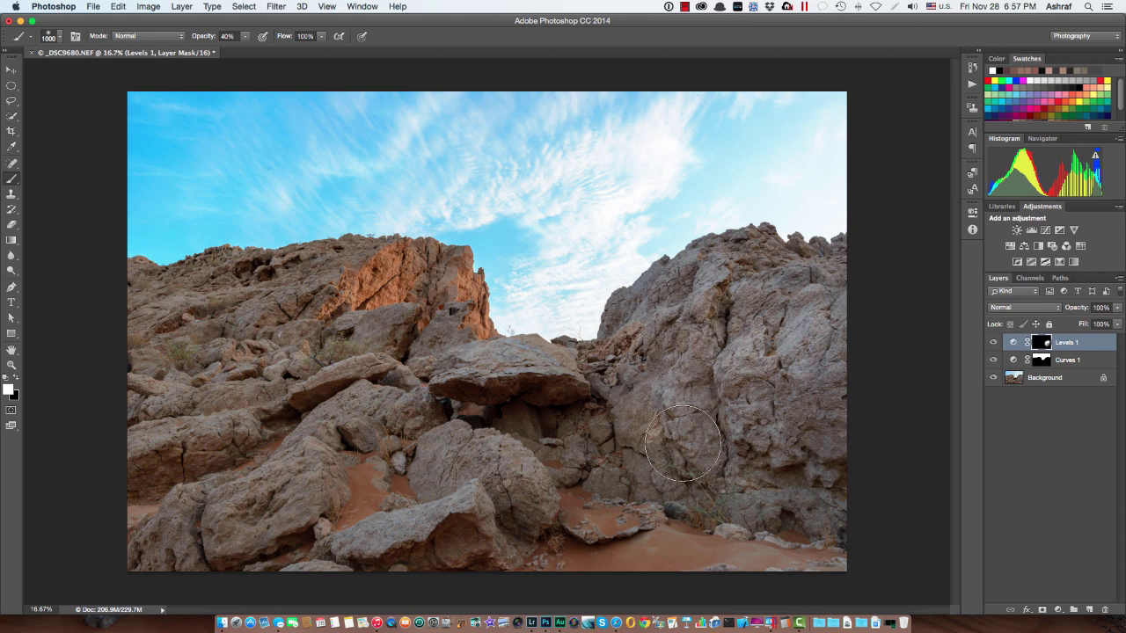
drag(682, 443, 742, 447)
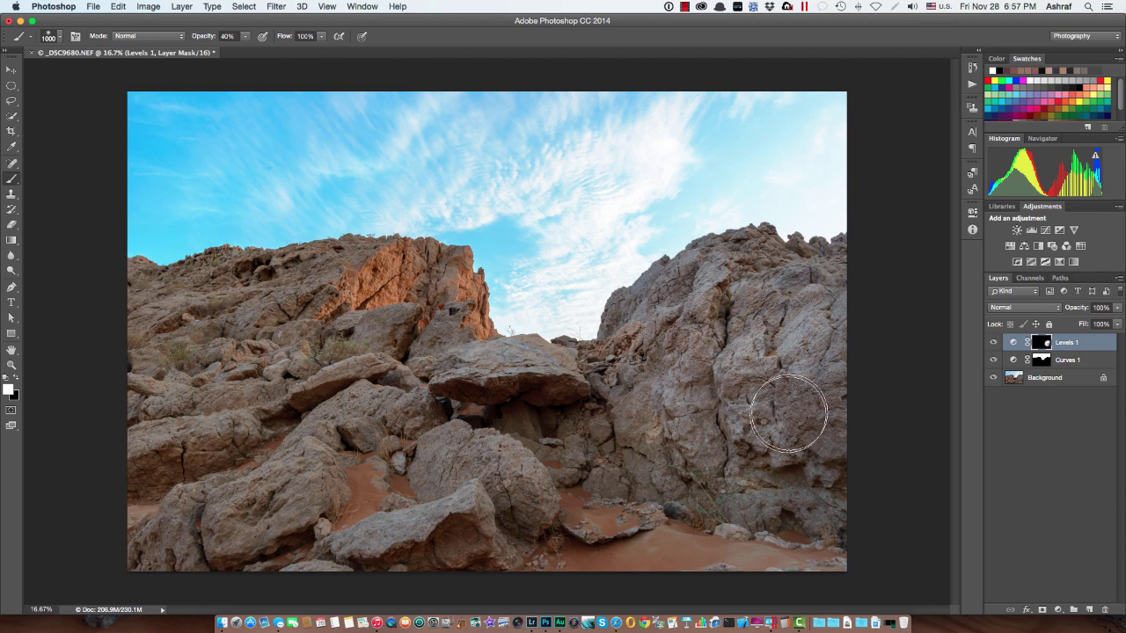
drag(793, 378, 770, 308)
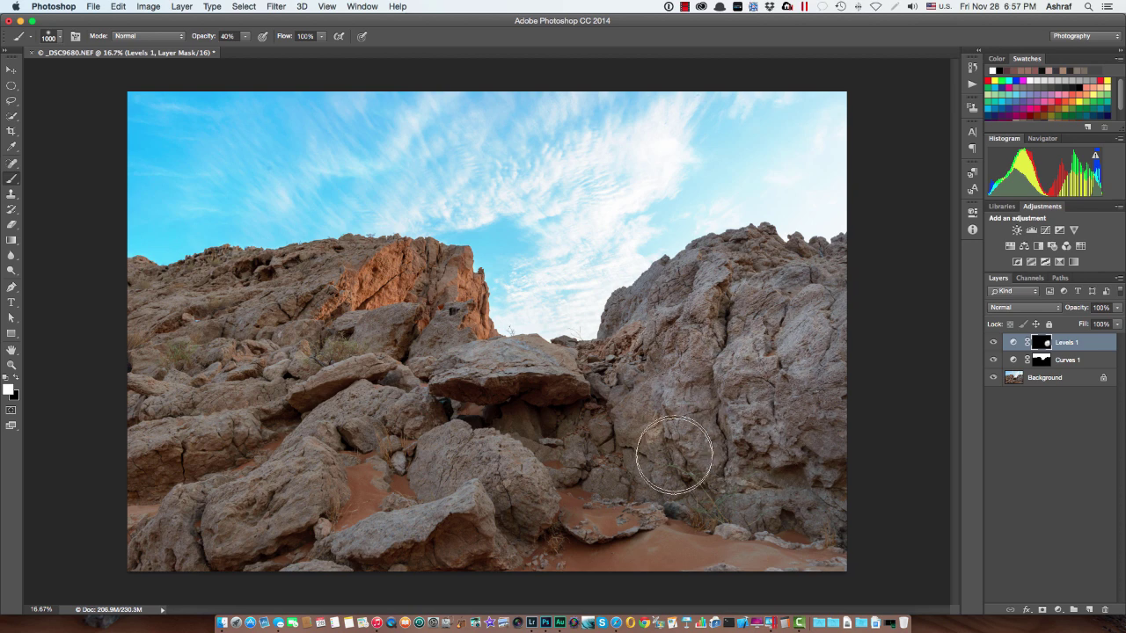
drag(782, 482, 779, 414)
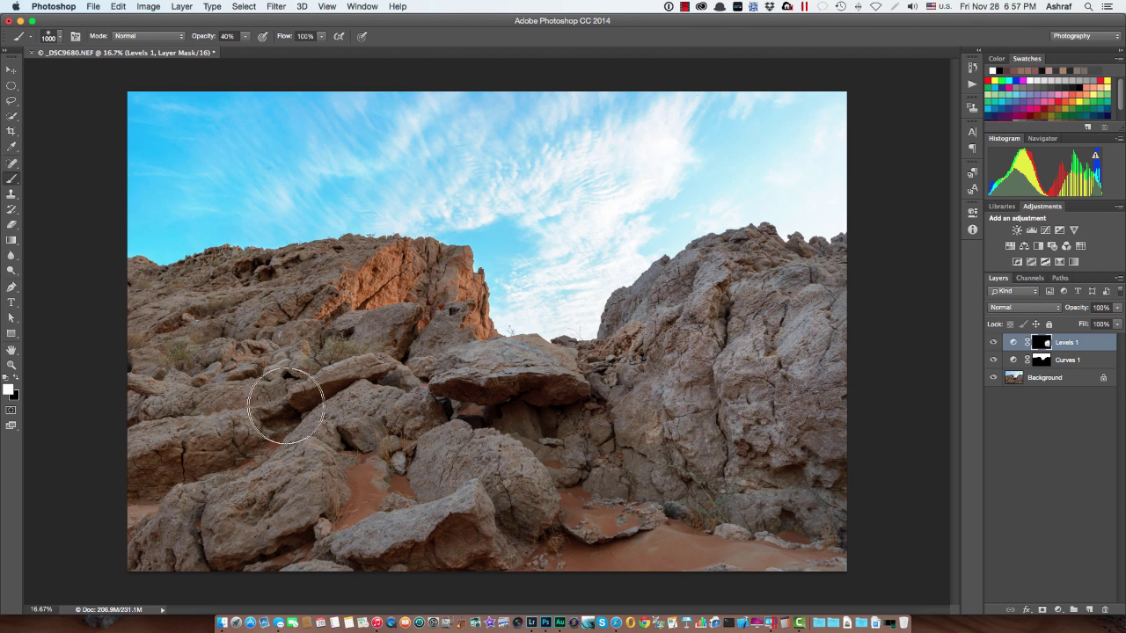
Paint white on the Levels mask over the left hillside, the orange-lit rock and the foreground boulders to brighten them.
drag(172, 382, 189, 387)
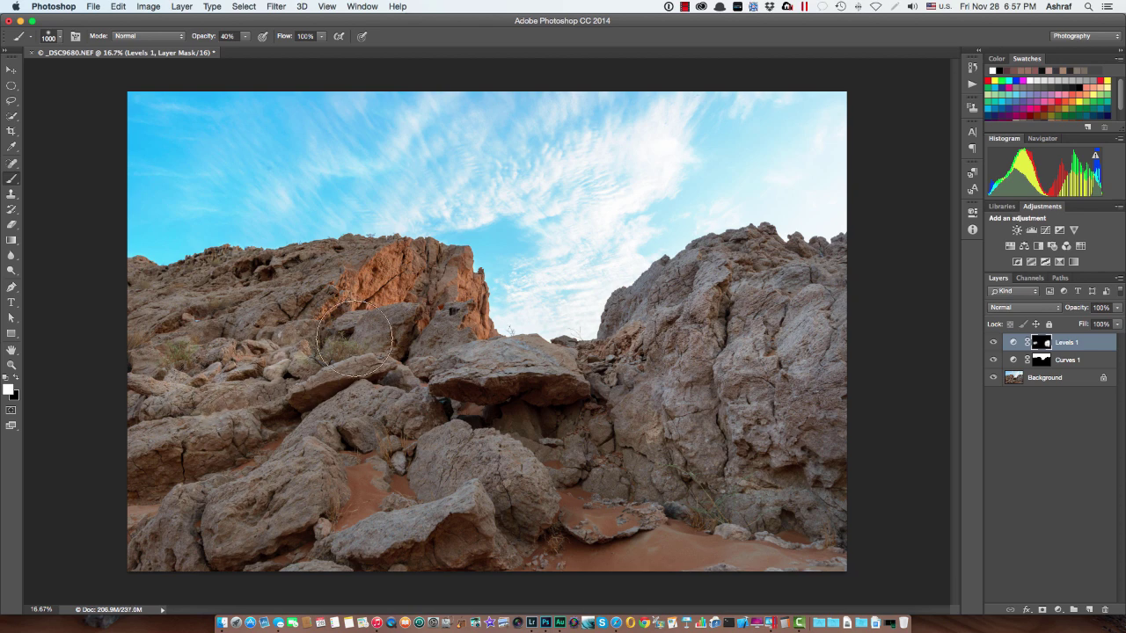
mouse_move(345, 336)
mouse_down()
mouse_move(273, 351)
mouse_move(279, 306)
mouse_move(224, 339)
mouse_move(219, 367)
mouse_move(202, 327)
mouse_move(231, 395)
mouse_move(268, 355)
mouse_move(202, 399)
mouse_up()
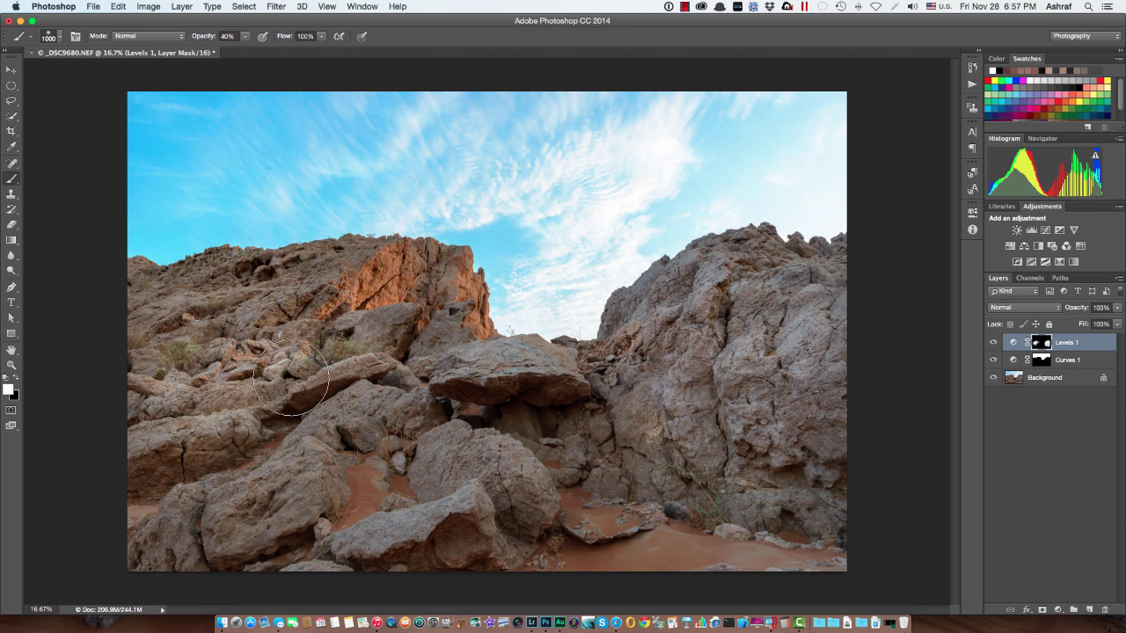
mouse_move(296, 376)
mouse_down()
mouse_move(332, 372)
mouse_move(390, 330)
mouse_move(405, 280)
mouse_up()
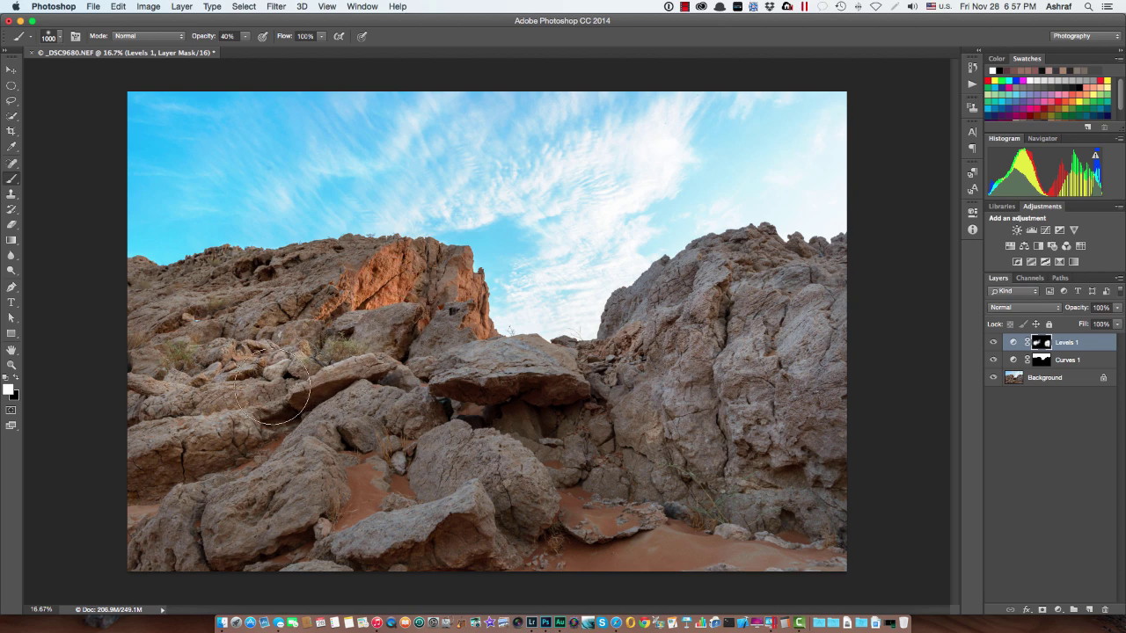
mouse_move(284, 524)
mouse_down()
mouse_move(227, 521)
mouse_move(364, 408)
mouse_move(460, 462)
mouse_move(489, 458)
mouse_move(484, 476)
mouse_move(439, 464)
mouse_move(444, 396)
mouse_move(462, 390)
mouse_move(470, 359)
mouse_move(503, 373)
mouse_move(508, 394)
mouse_move(560, 380)
mouse_move(320, 421)
mouse_move(300, 471)
mouse_up()
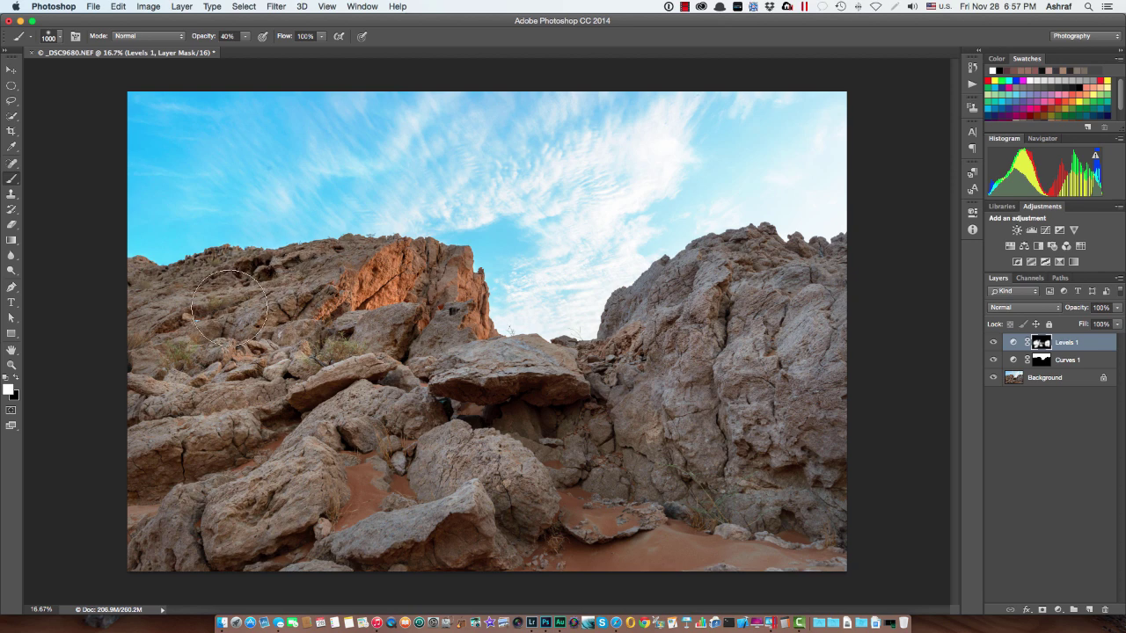
drag(228, 306, 215, 318)
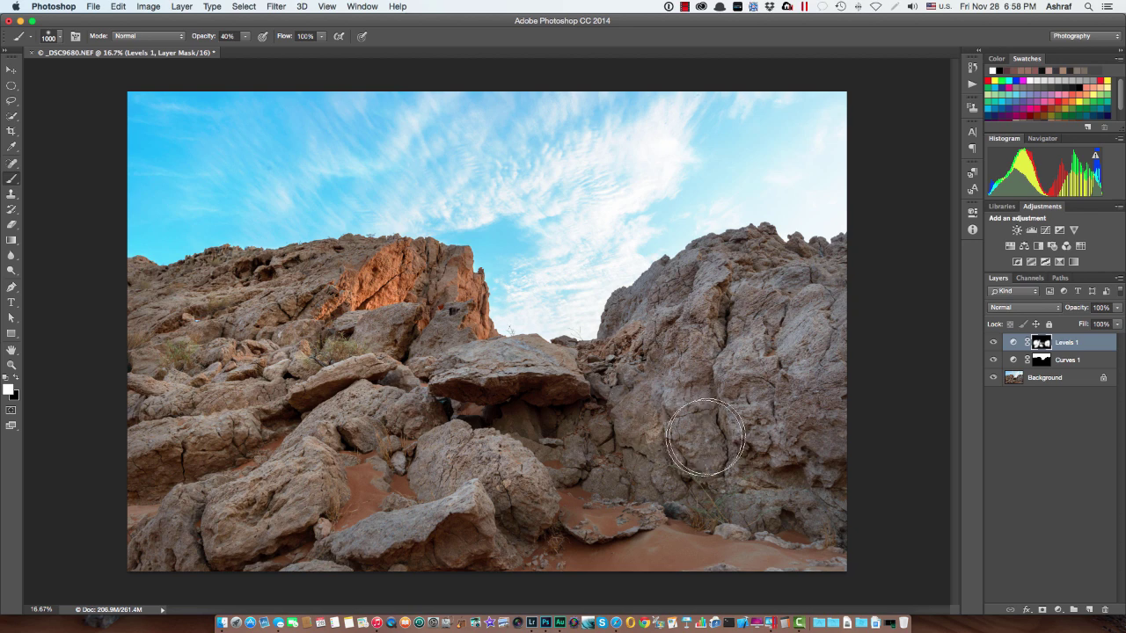
Compare the photo with and without the adjustment layers, and inspect the Levels mask on its own.
click(994, 342)
click(995, 343)
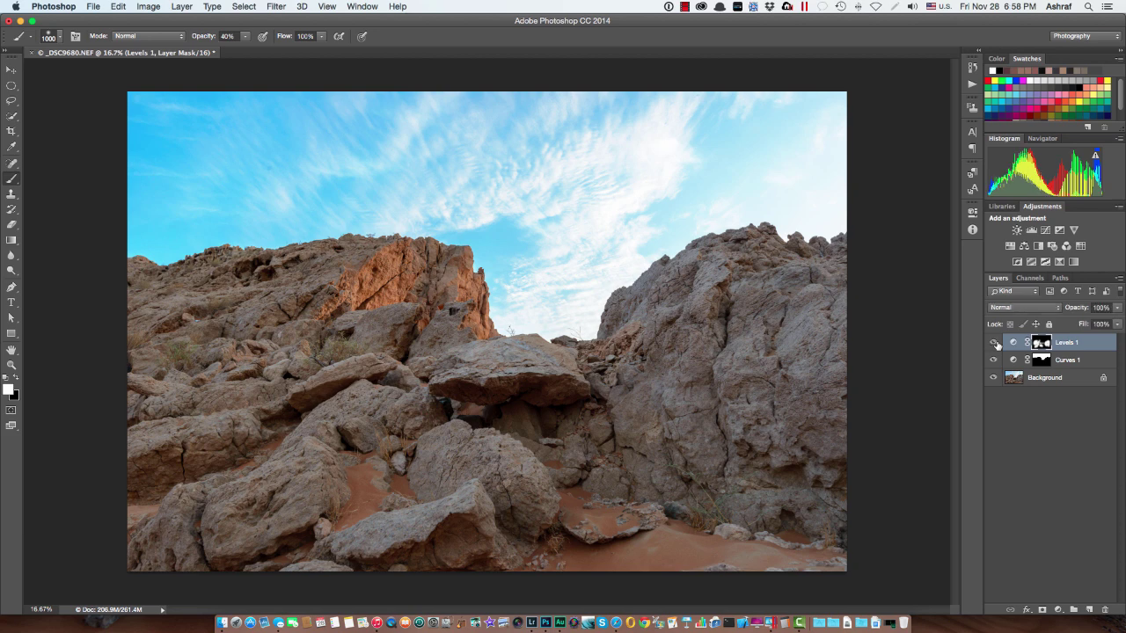
click(995, 343)
click(995, 343)
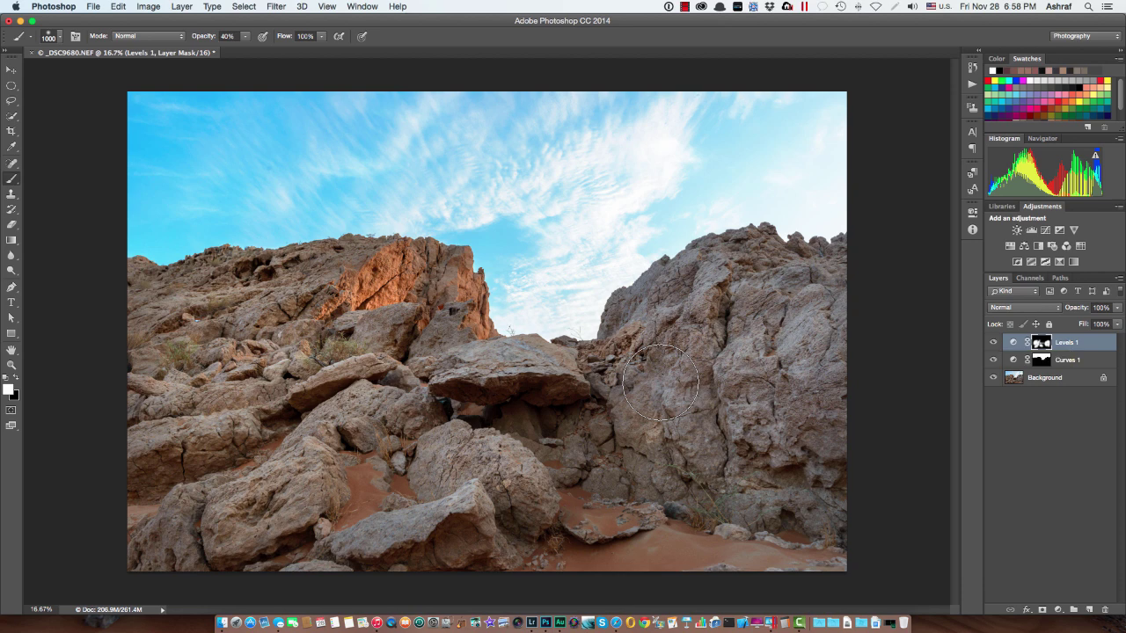
alt+click(994, 379)
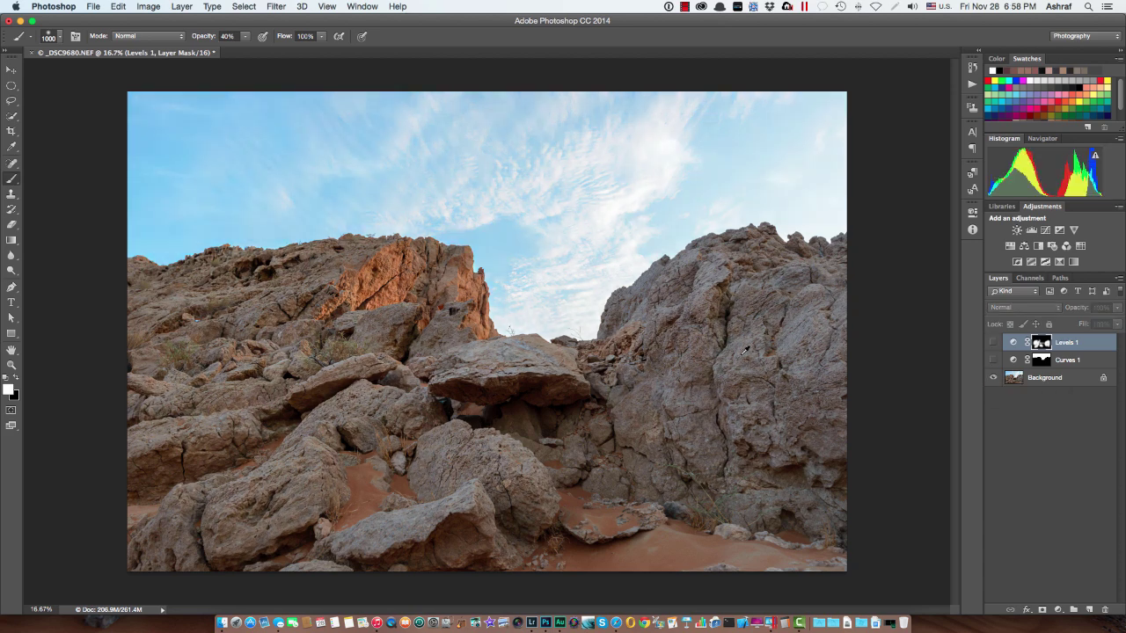
alt+click(994, 380)
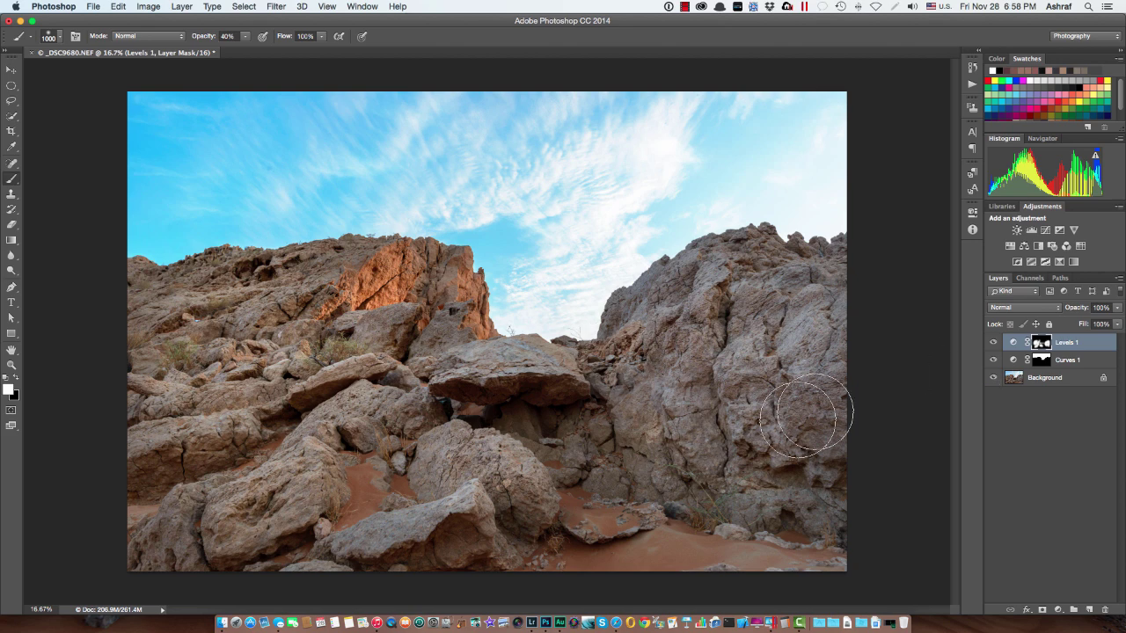
alt+click(1042, 344)
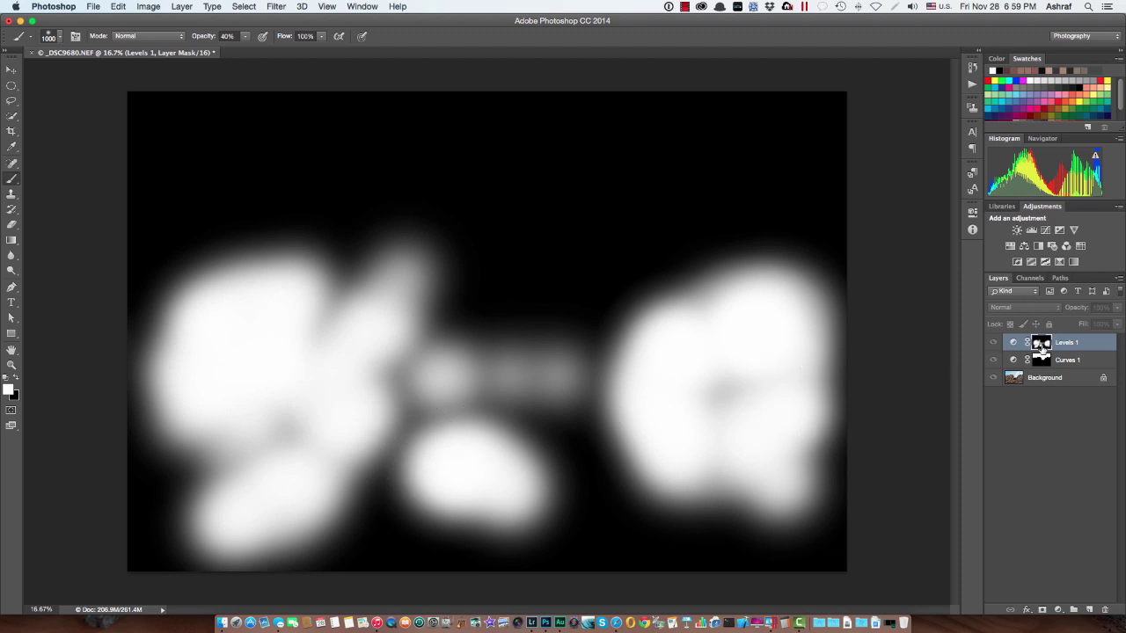
alt+click(1042, 346)
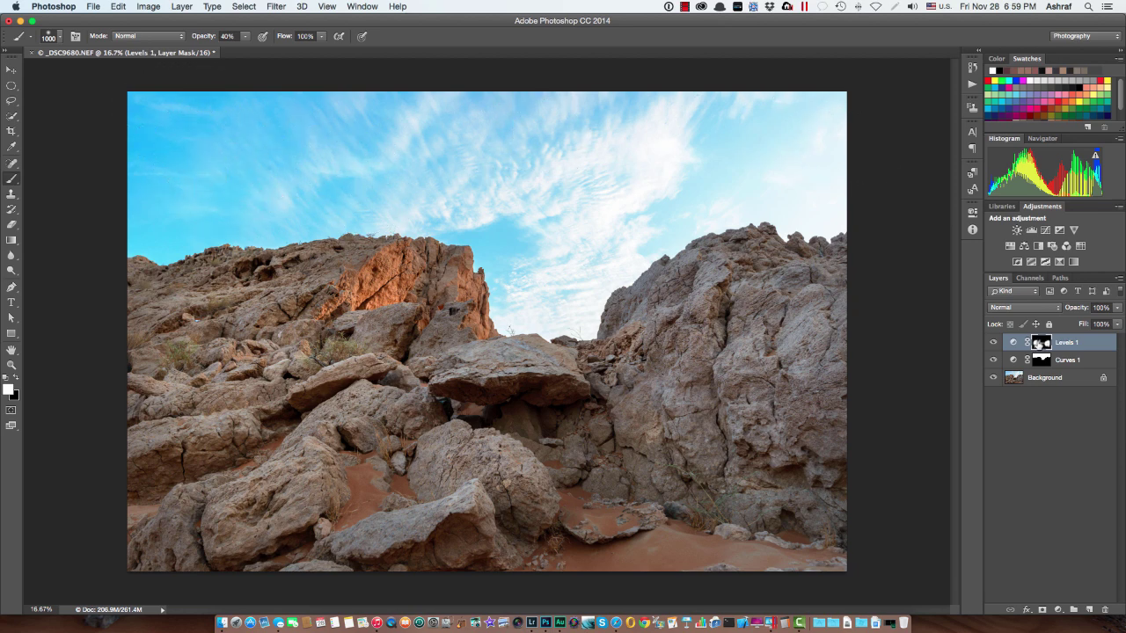
Add a new empty layer above the Levels layer and switch to the Spot Healing Brush for retouching.
click(1089, 609)
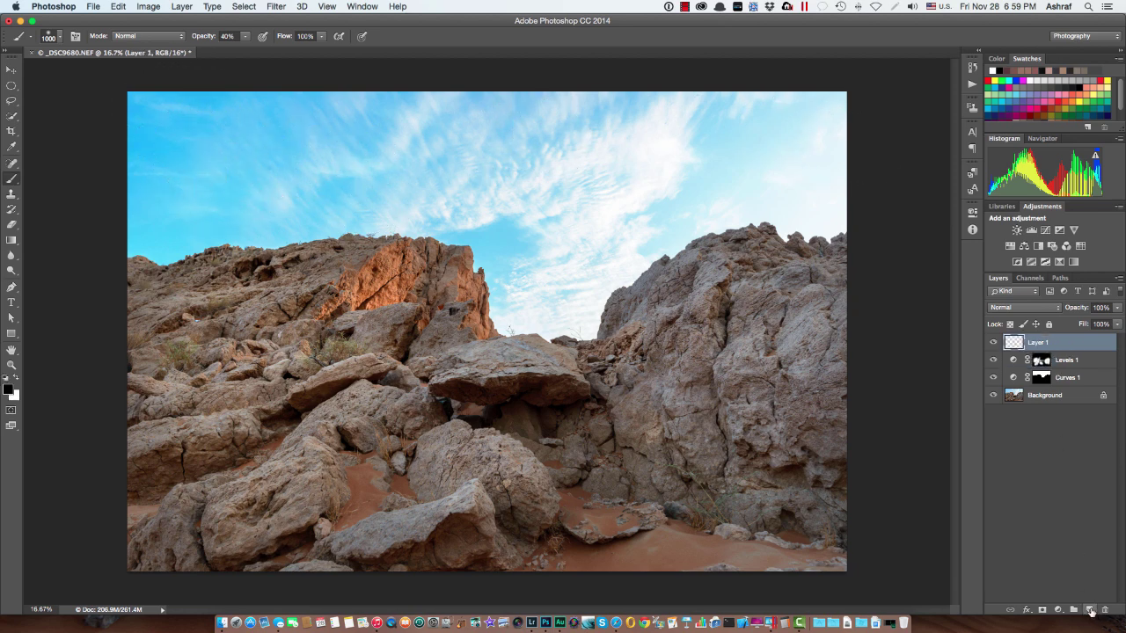
key(x)
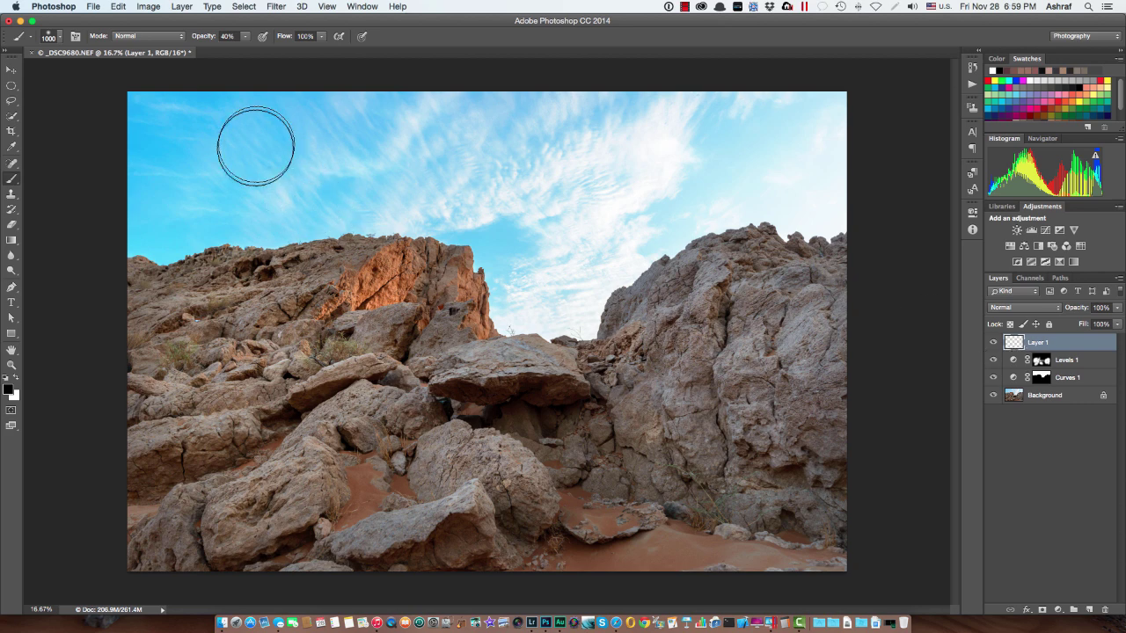
click(12, 165)
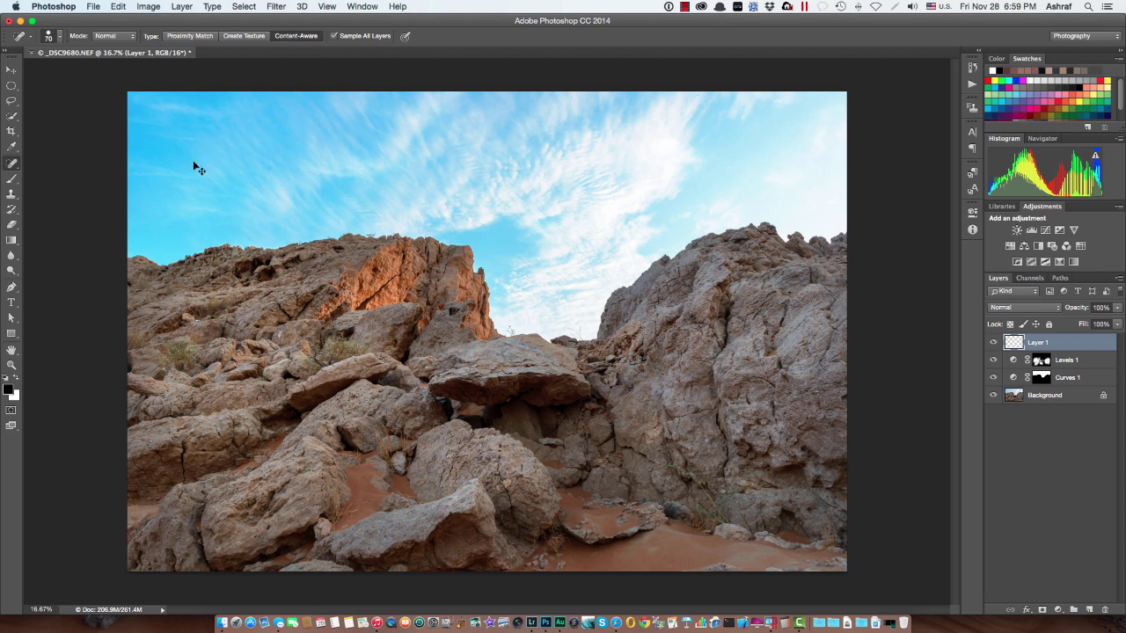
Inspect the upper-left sky at 100% and heal the dark dust spot there on the new layer.
key(super+1)
scroll(194, 162, up, 15)
scroll(193, 162, left, 8)
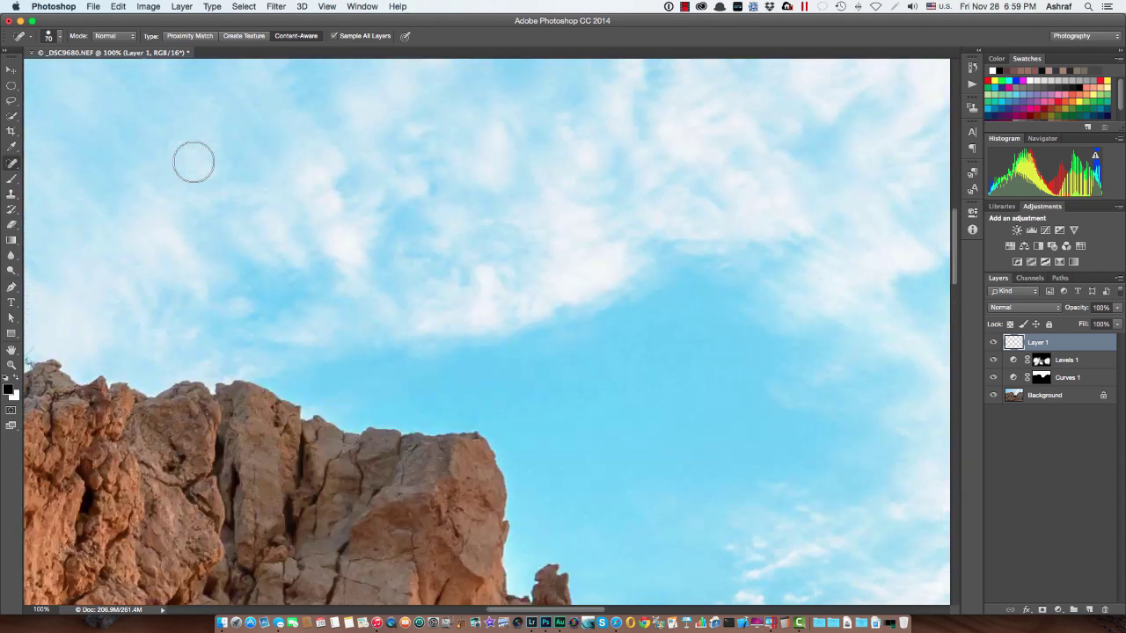
scroll(194, 162, up, 10)
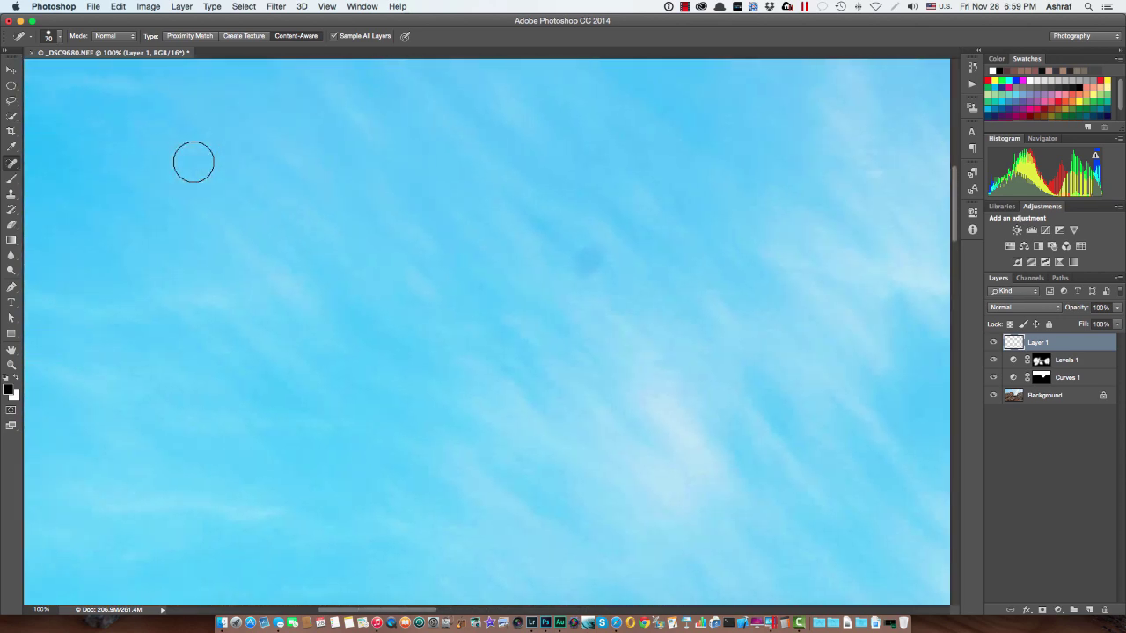
scroll(193, 162, left, 6)
scroll(193, 162, right, 8)
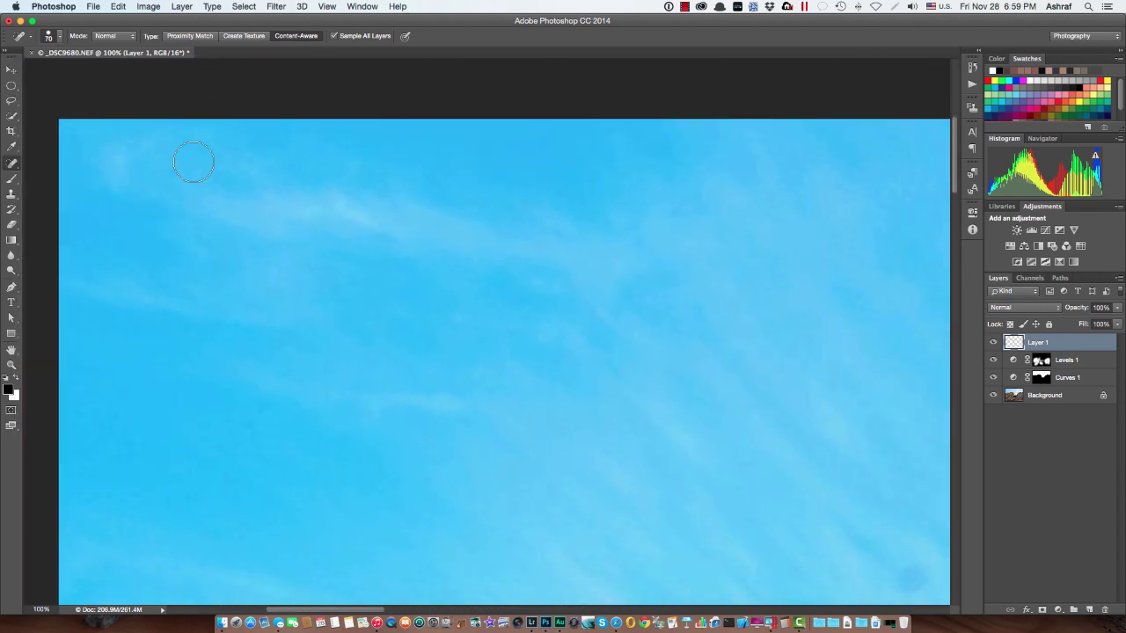
scroll(194, 162, down, 4)
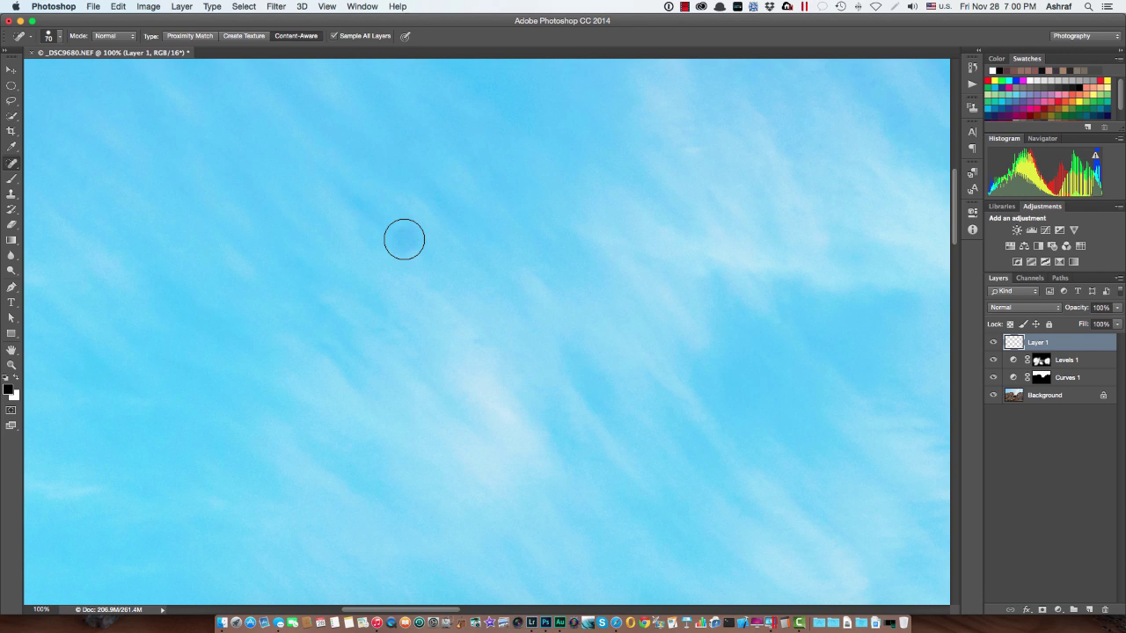
click(404, 239)
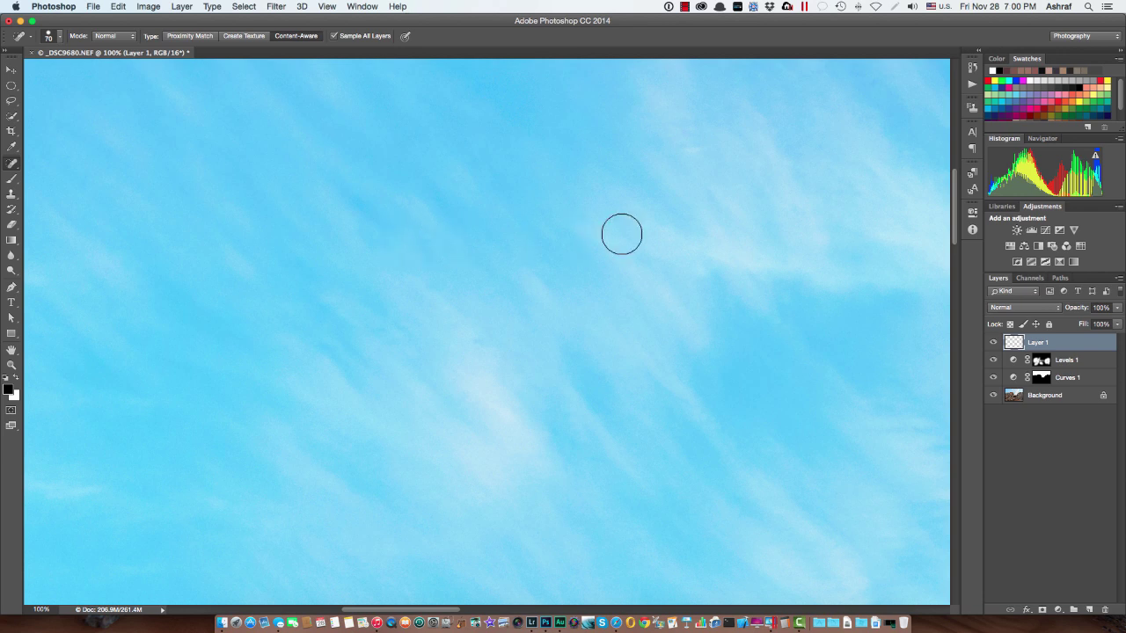
Heal the two dark dust spots in the white clouds near the photo's upper edge, right of centre.
scroll(622, 234, right, 10)
scroll(622, 234, up, 2)
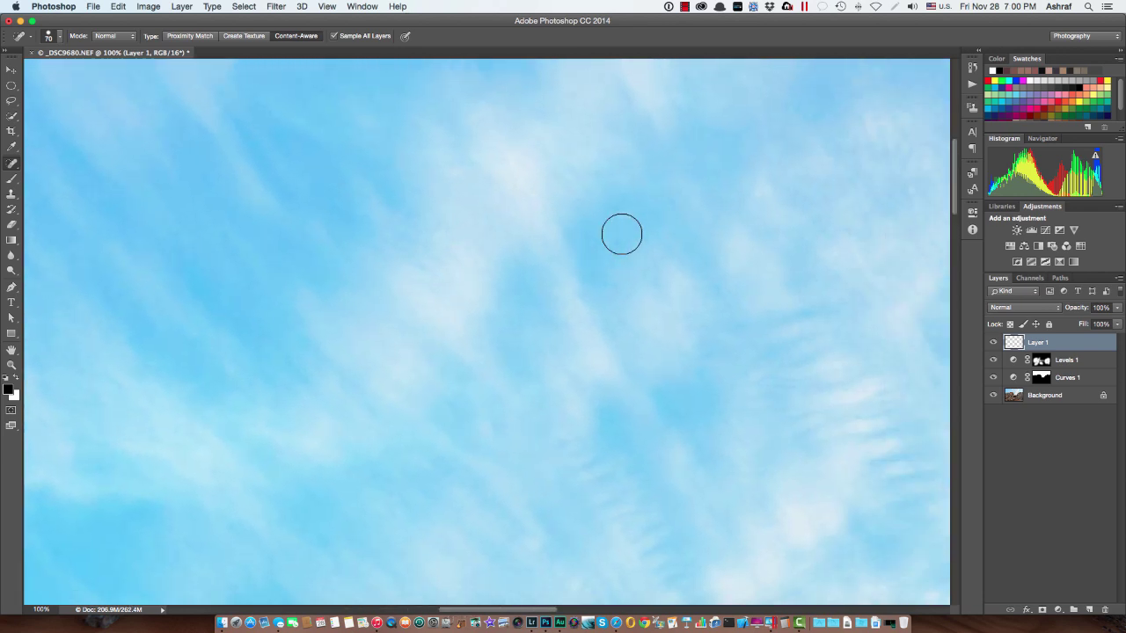
scroll(622, 234, right, 15)
scroll(622, 234, up, 2)
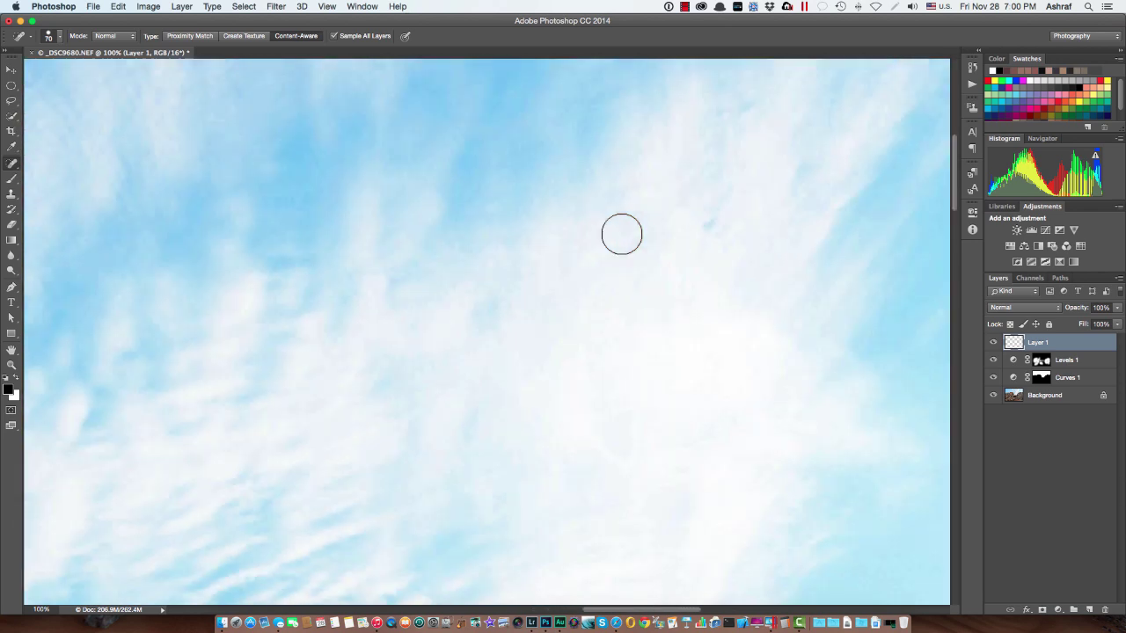
scroll(622, 234, up, 3)
scroll(622, 234, right, 5)
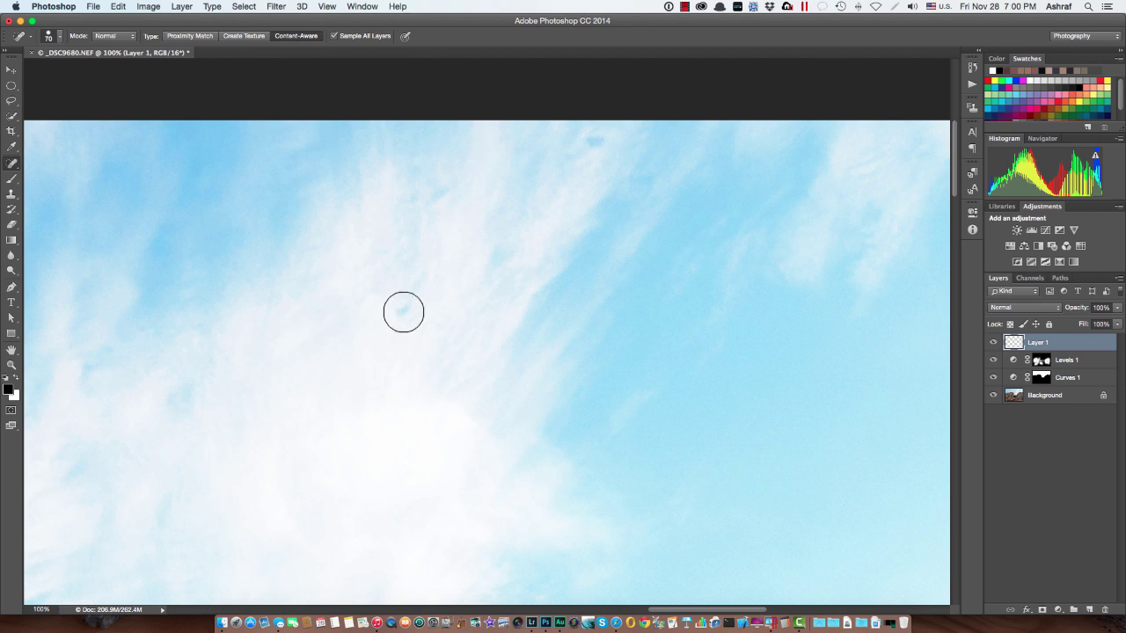
click(403, 312)
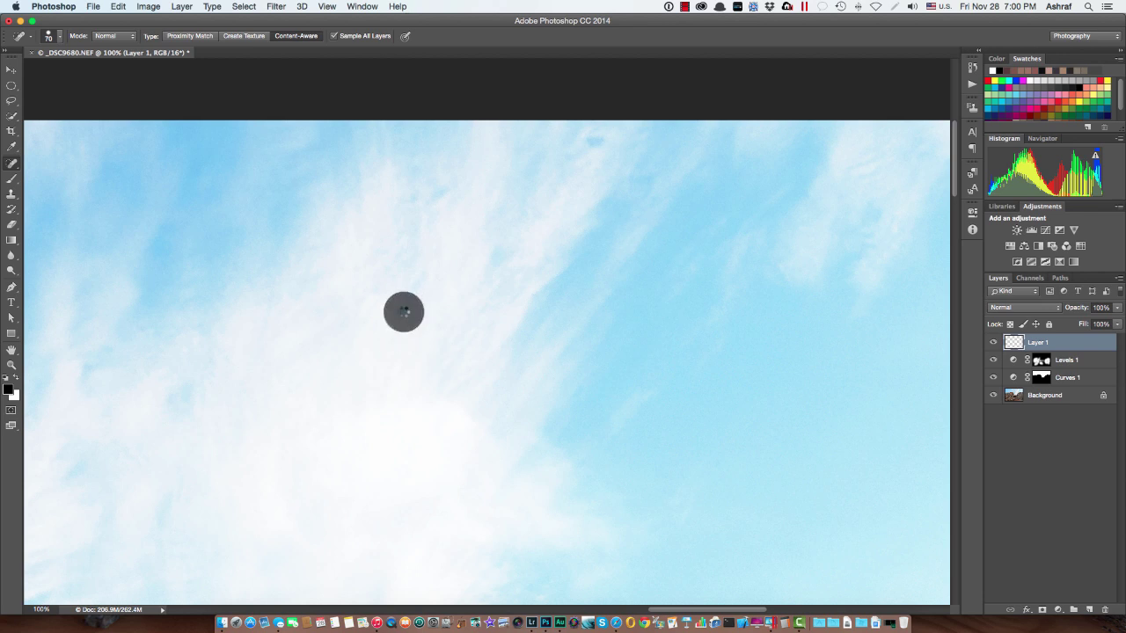
click(597, 151)
scroll(676, 262, right, 10)
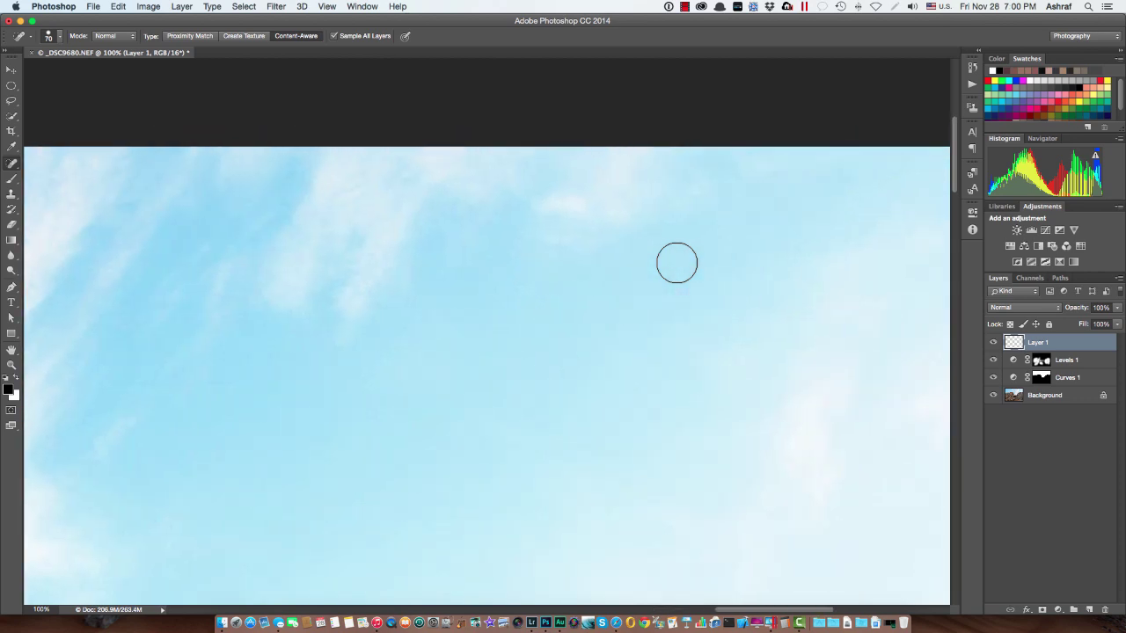
Inspect the whole sky and the rock ridgelines at 100% for remaining dust spots.
scroll(676, 262, left, 15)
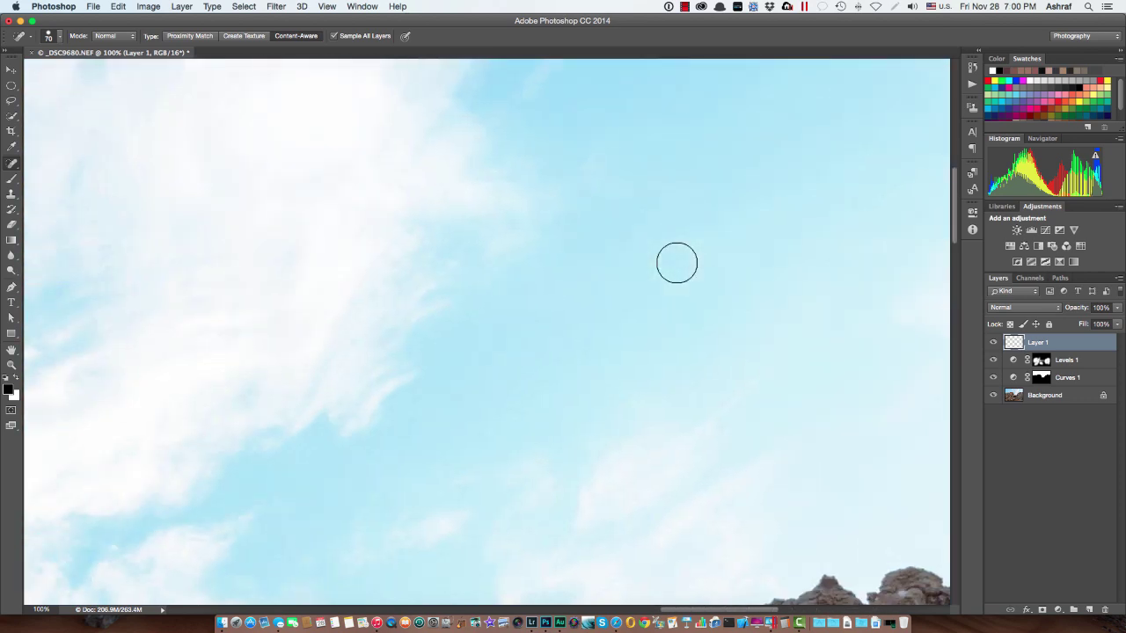
scroll(676, 262, left, 15)
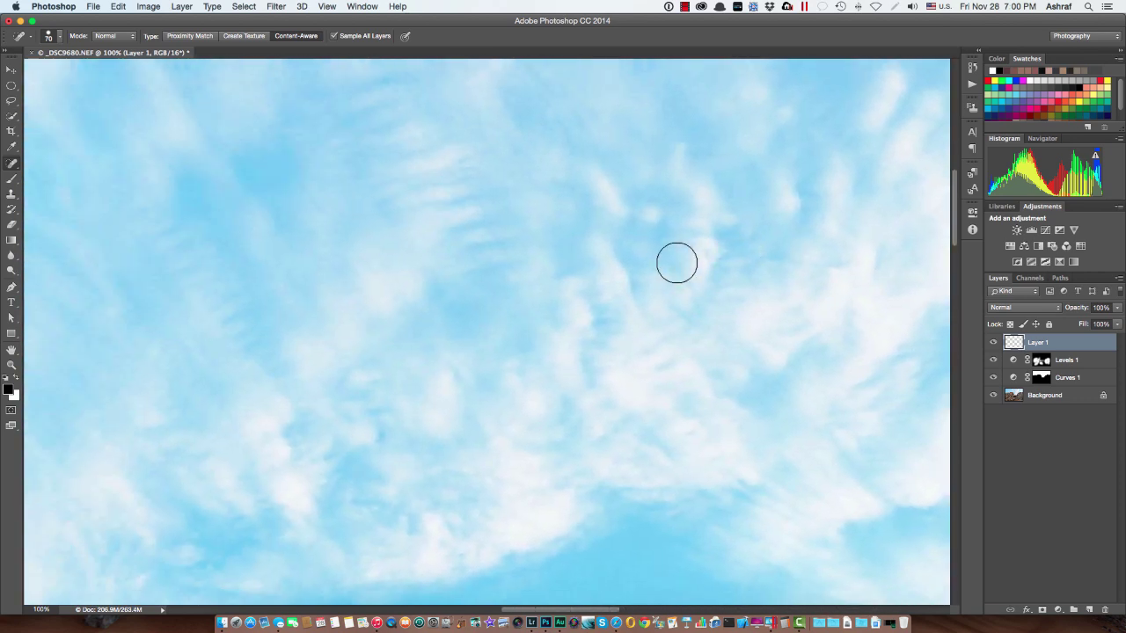
scroll(676, 263, left, 15)
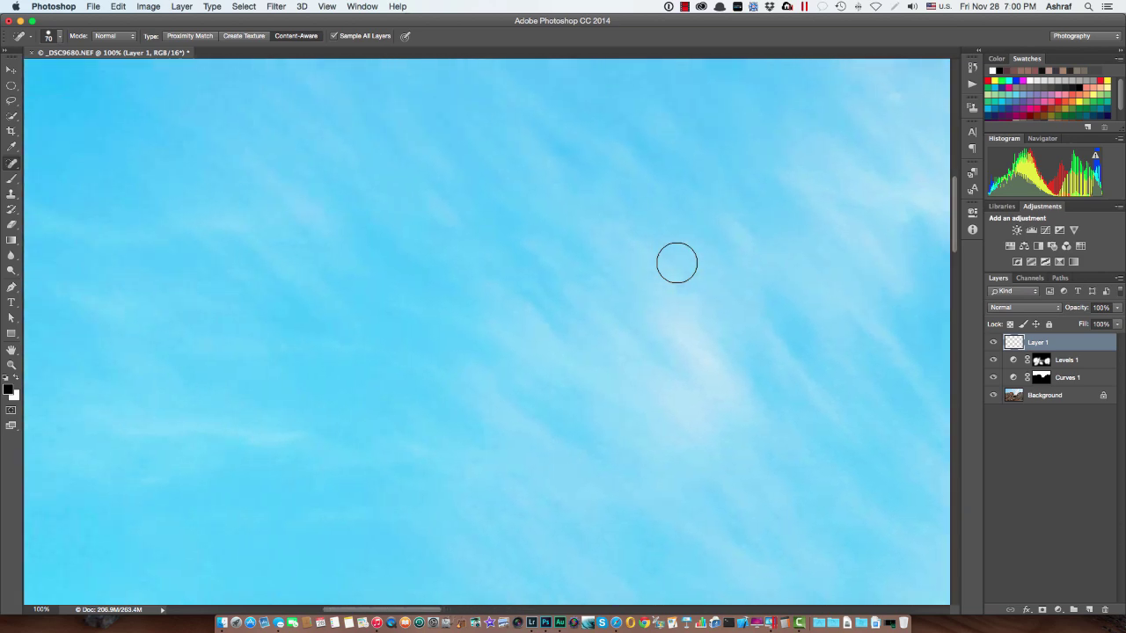
scroll(677, 262, down, 10)
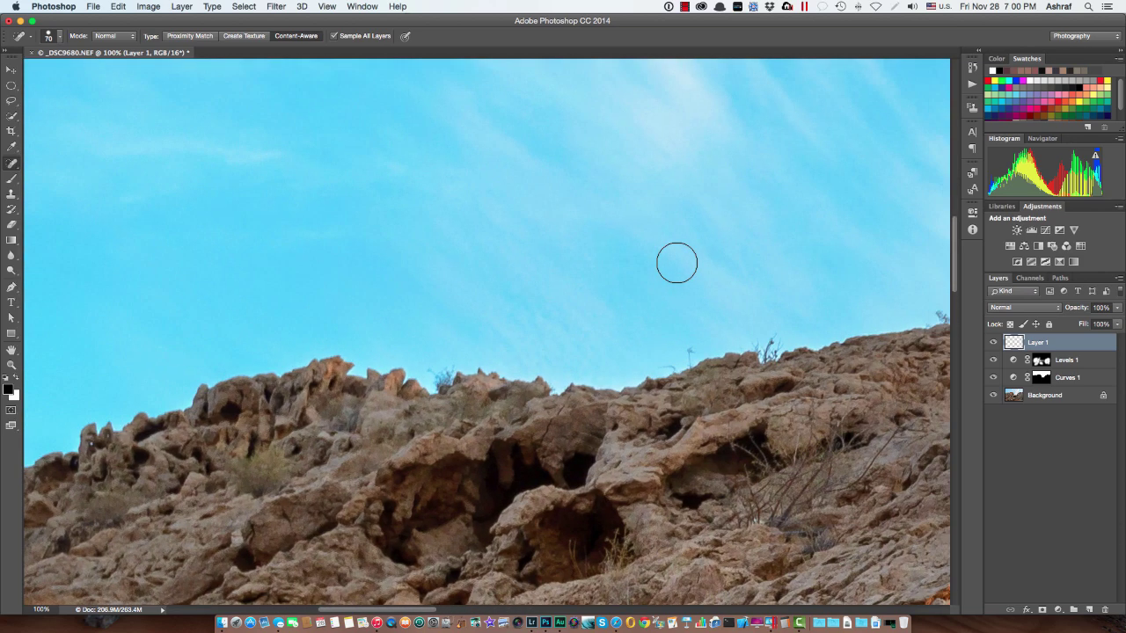
scroll(676, 262, right, 15)
scroll(676, 262, up, 5)
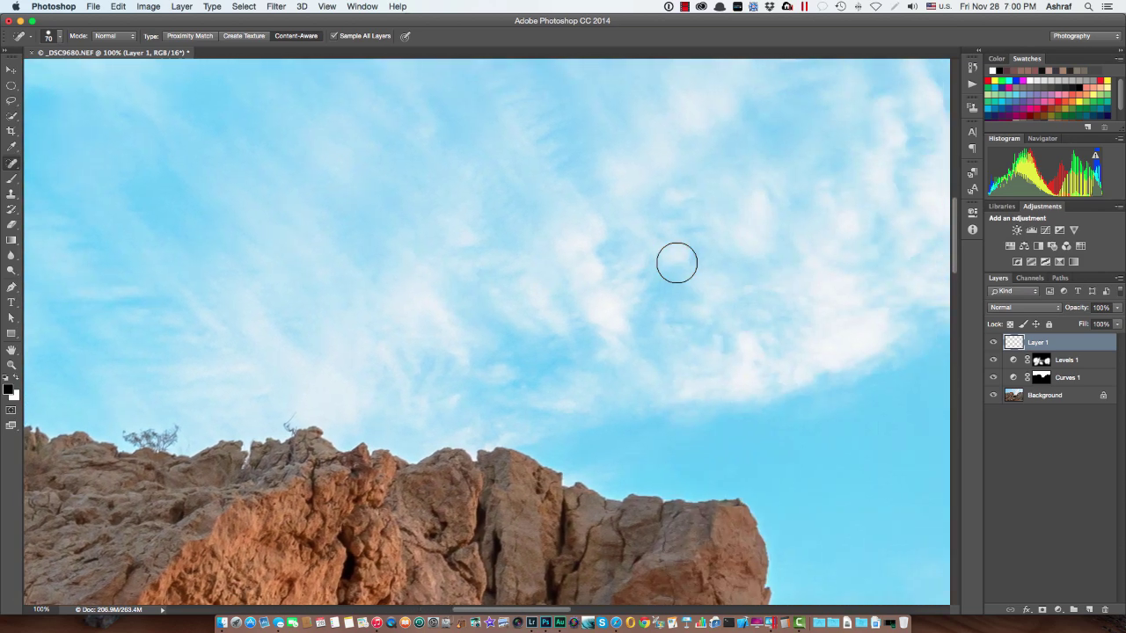
scroll(676, 262, right, 15)
scroll(677, 263, down, 10)
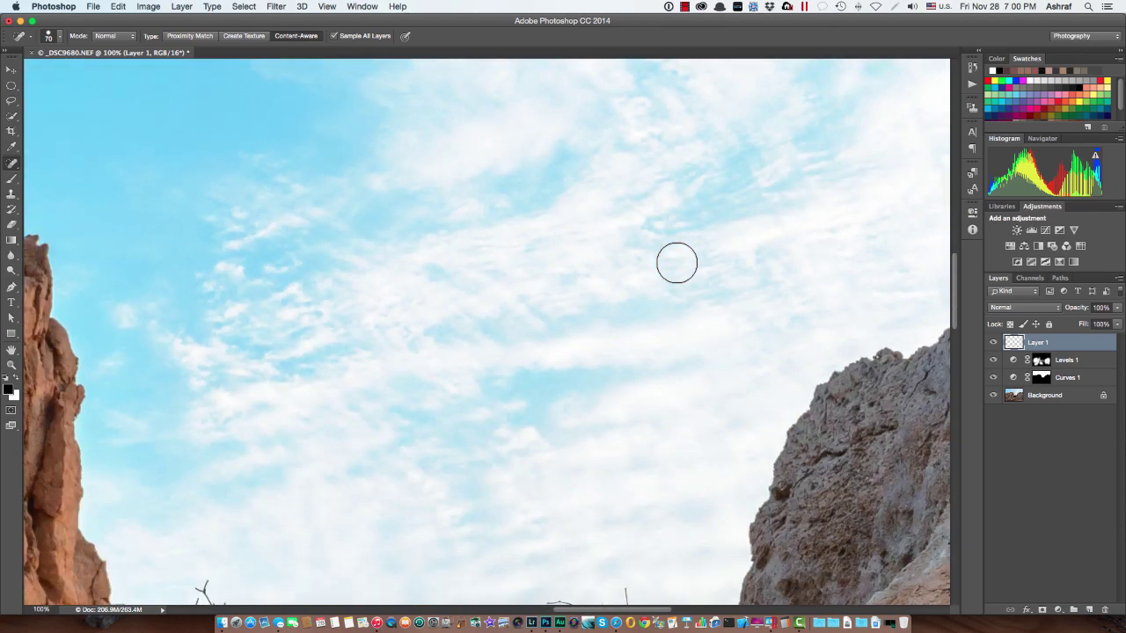
scroll(676, 262, up, 8)
scroll(676, 262, right, 15)
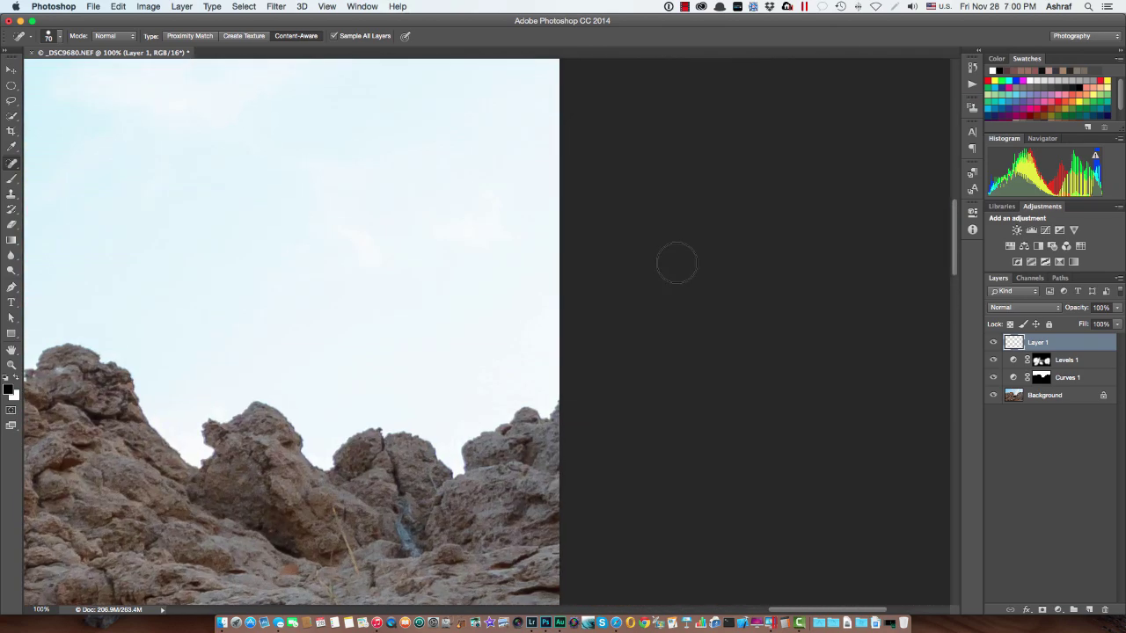
scroll(413, 489, left, 15)
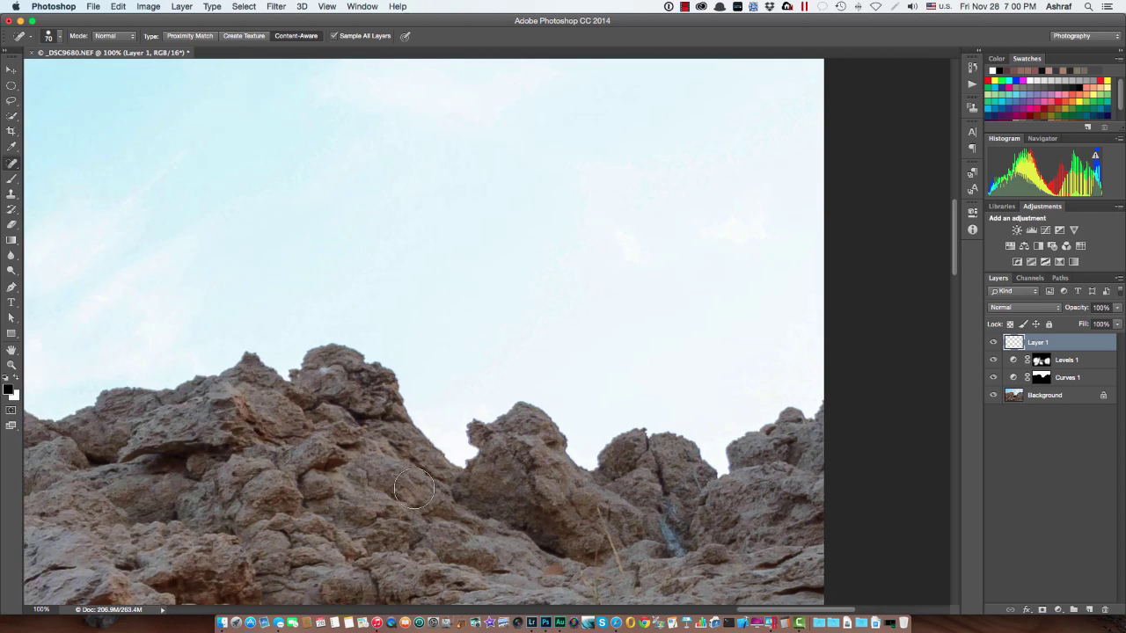
scroll(414, 489, up, 8)
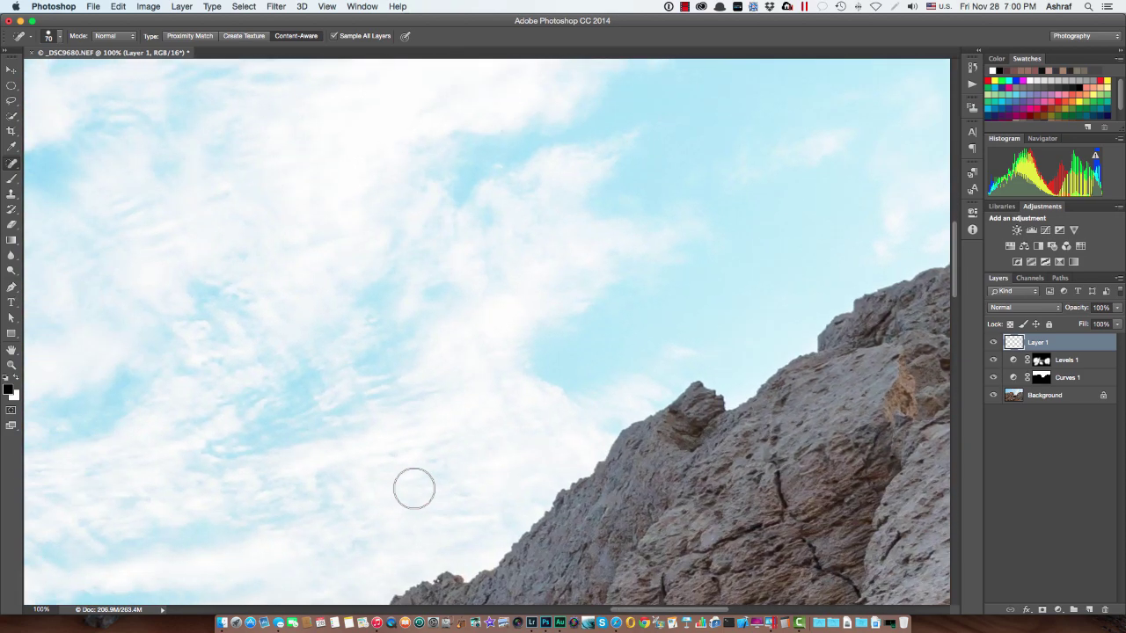
scroll(413, 490, down, 6)
scroll(413, 489, left, 15)
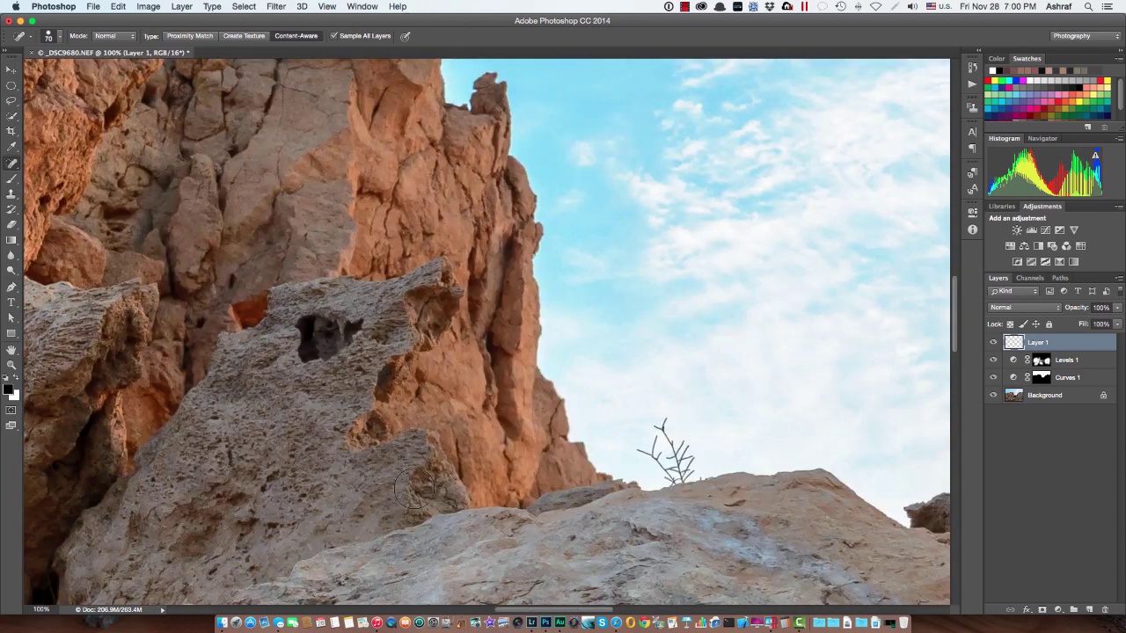
scroll(413, 489, up, 6)
scroll(413, 489, left, 10)
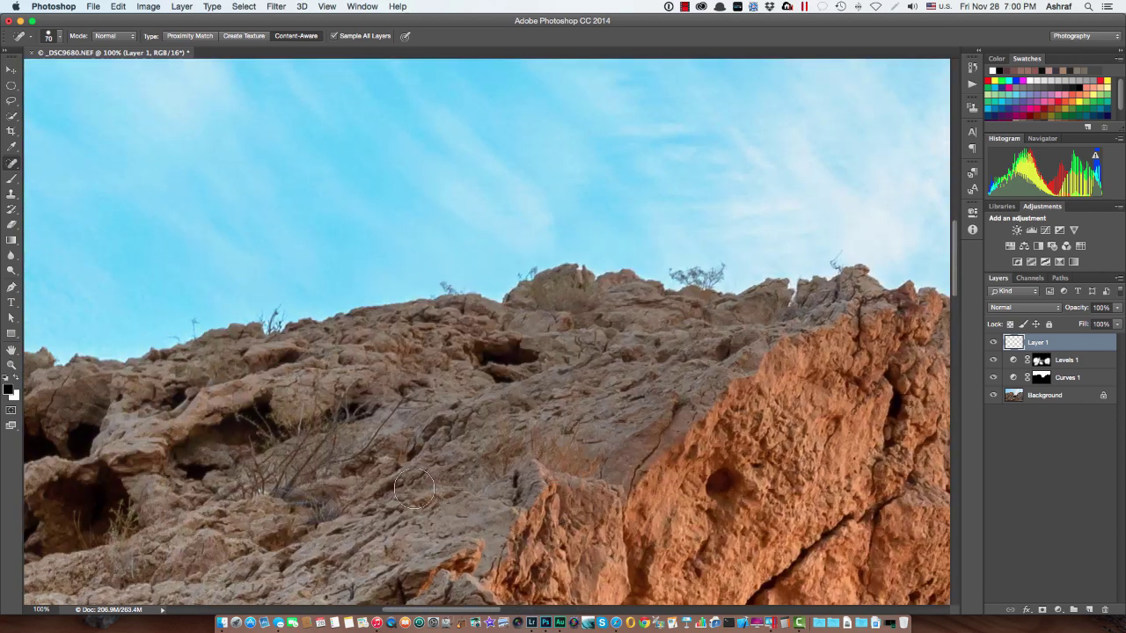
scroll(413, 489, left, 15)
scroll(414, 489, up, 5)
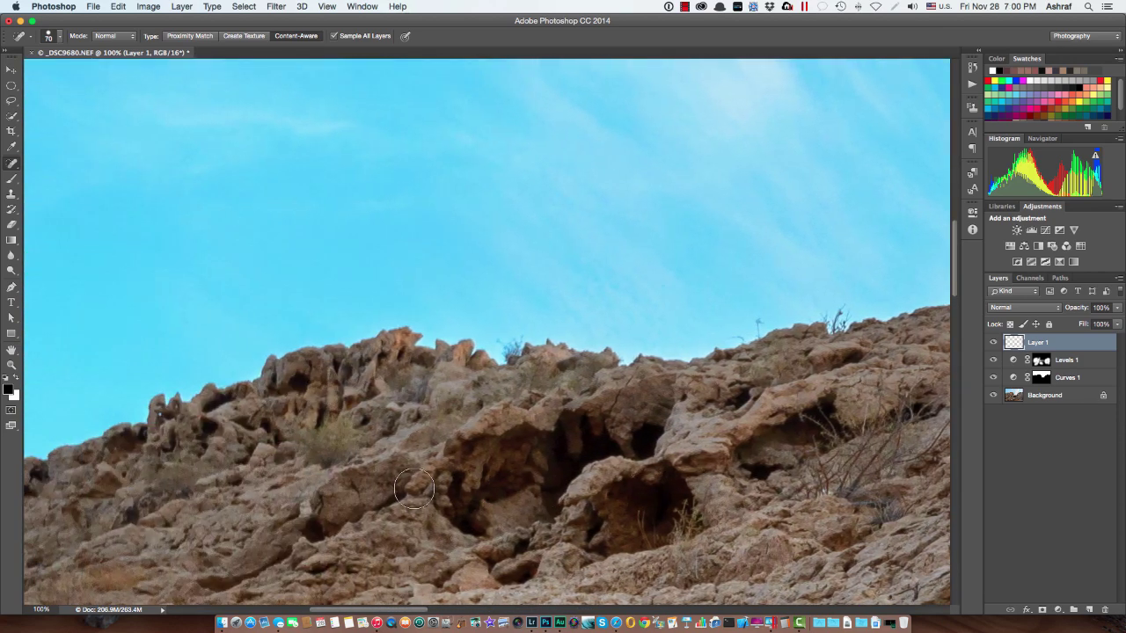
scroll(414, 489, right, 15)
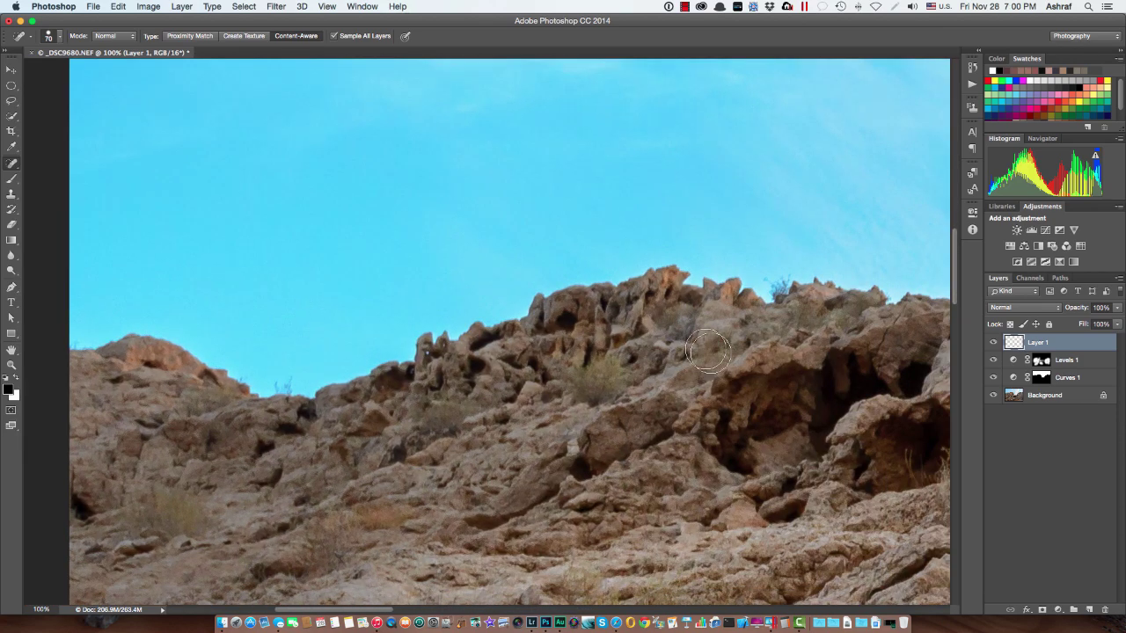
Save and close the layered photo, close the empty Photoshop window, and return to Lightroom.
key(super+0)
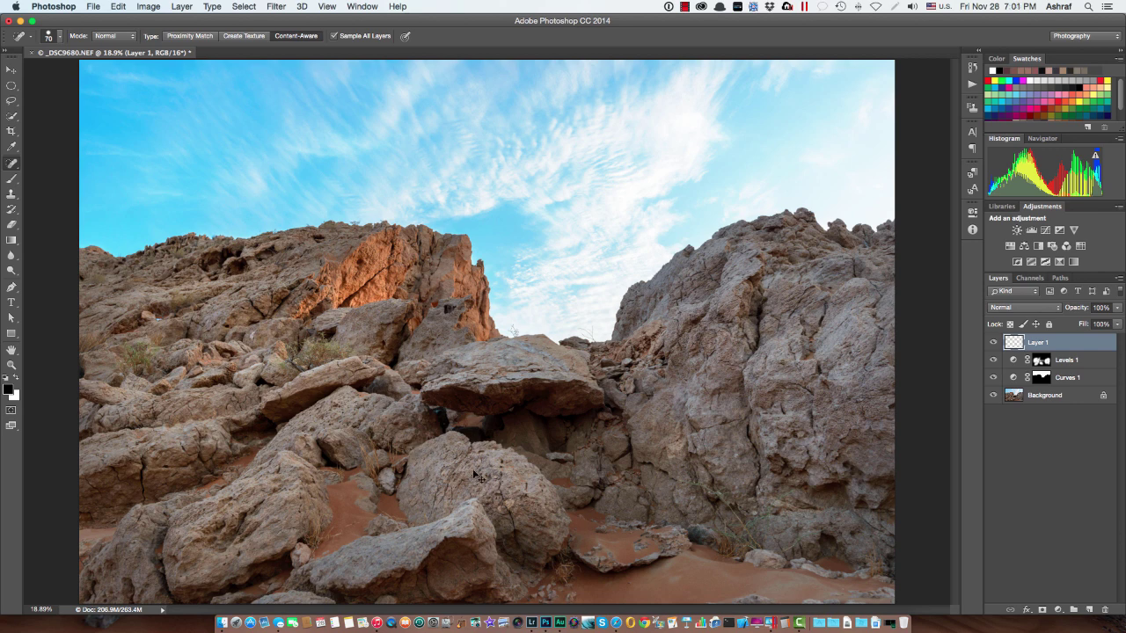
key(super+s)
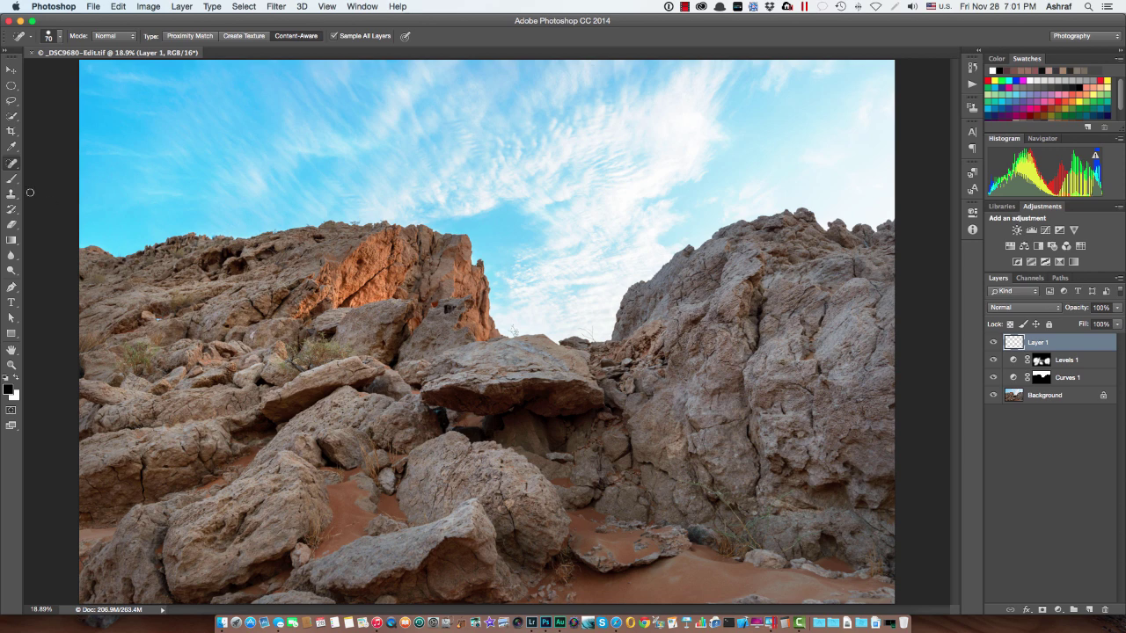
key(super+w)
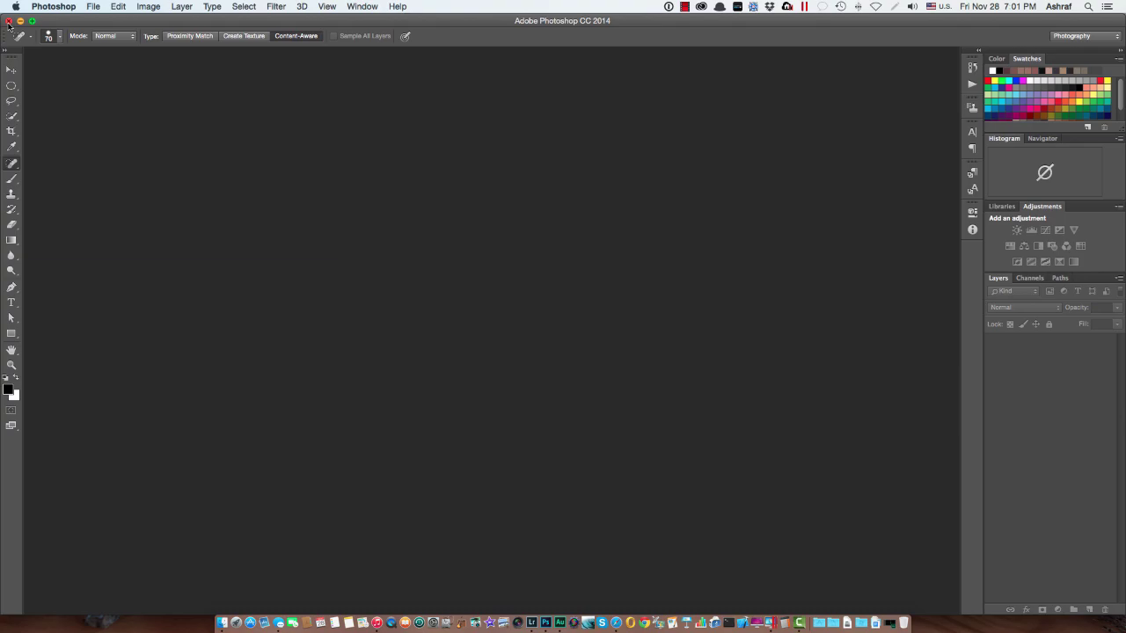
click(8, 21)
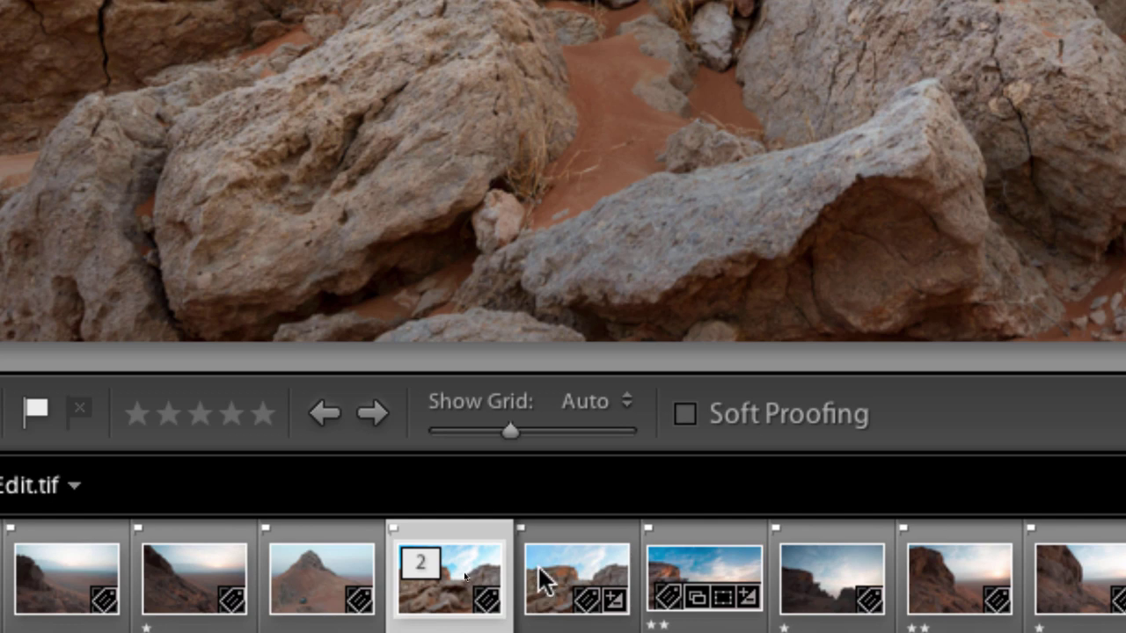
Collapse and expand the photo's stack in the filmstrip, and compare the original _DSC9680.NEF with the edited _DSC9680-Edit.tif.
click(419, 565)
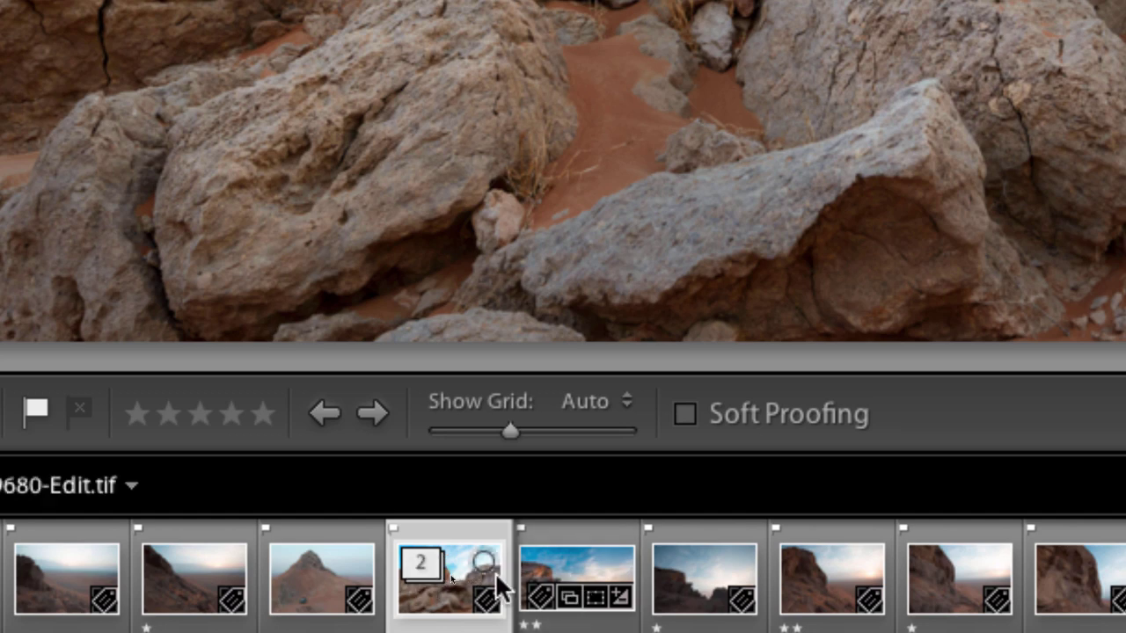
click(431, 566)
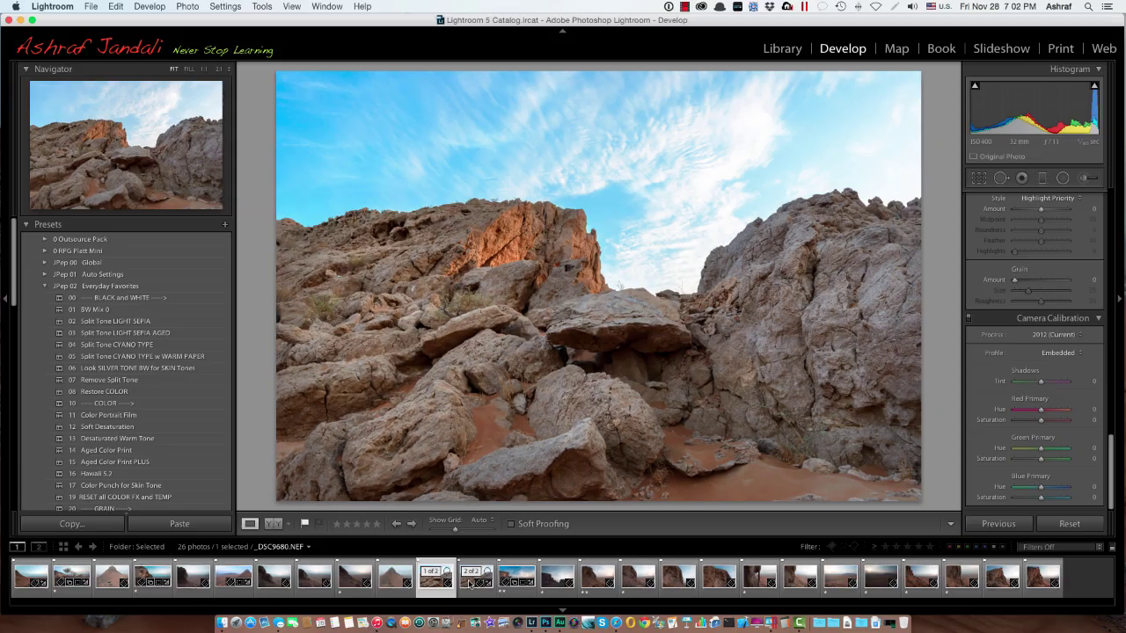
click(465, 584)
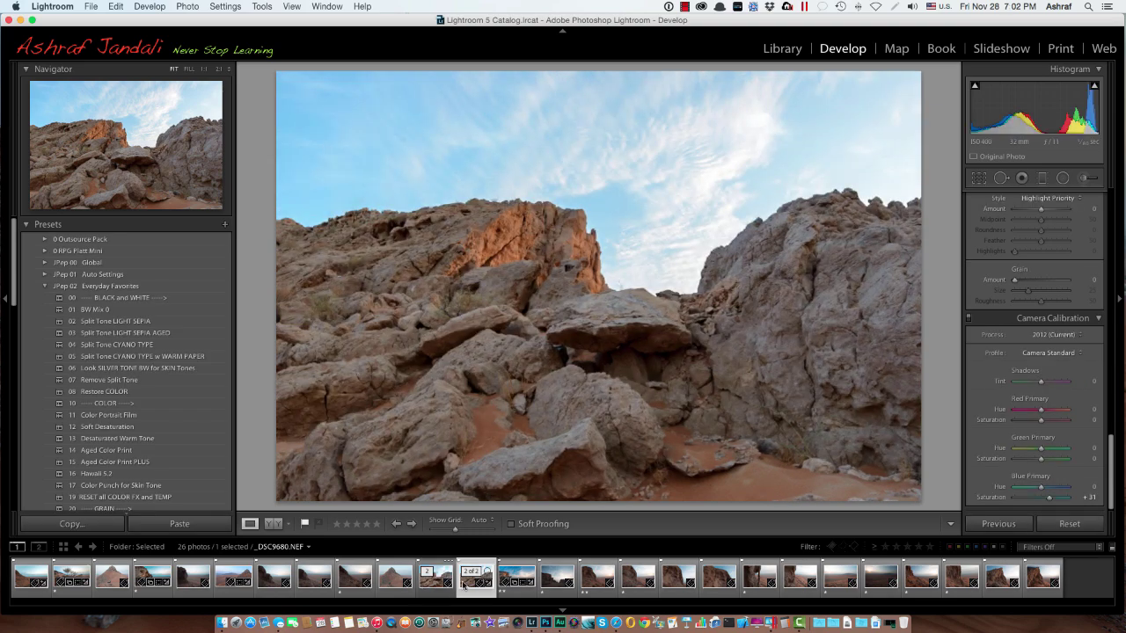
click(428, 584)
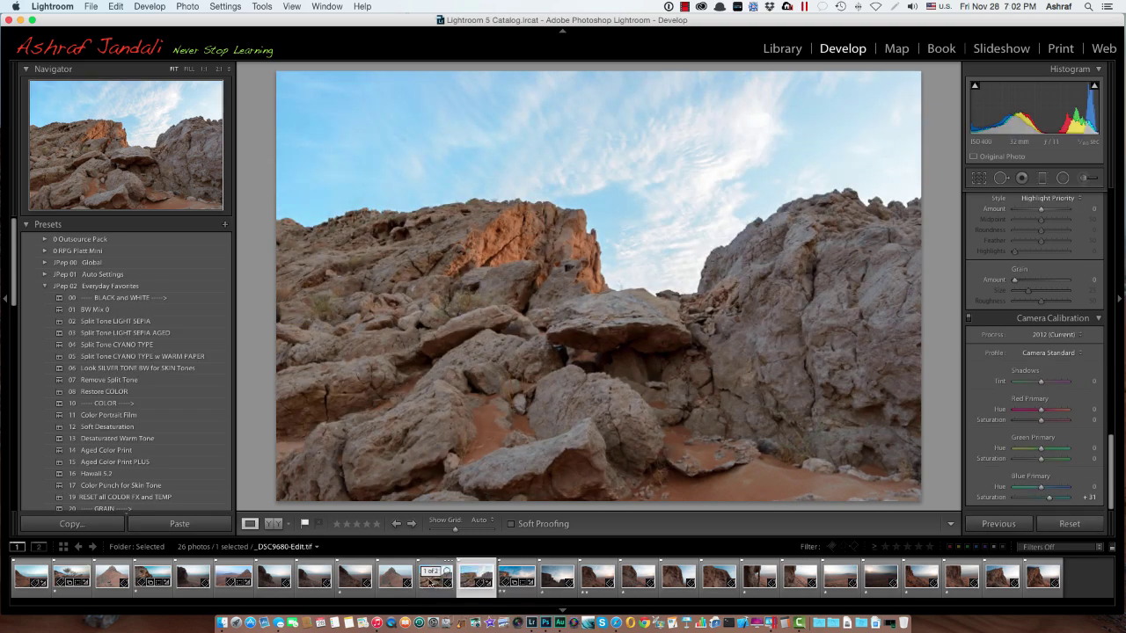